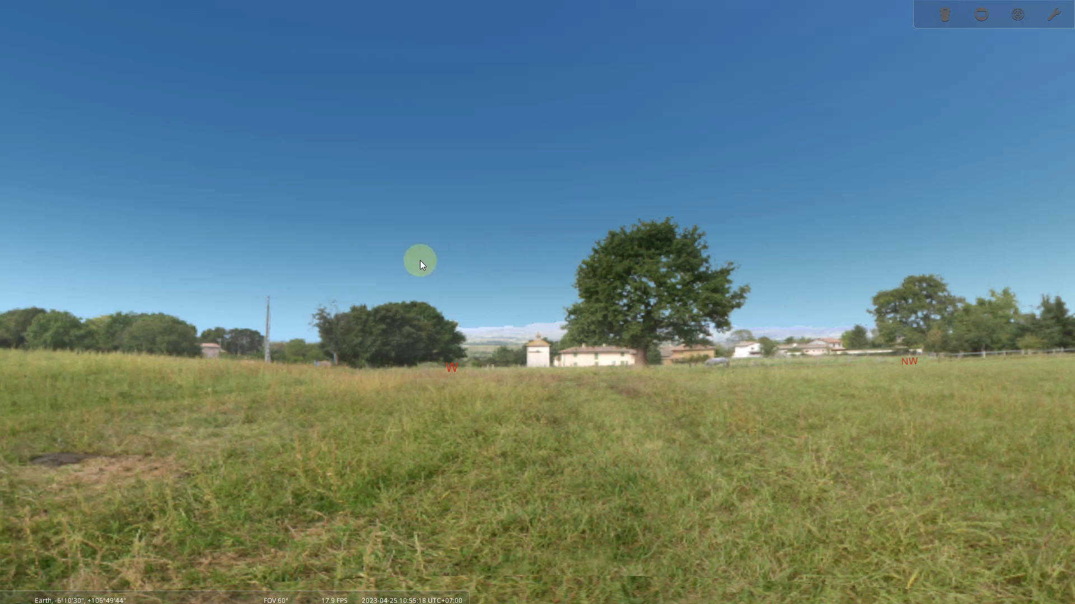
# Set the observing location to Ambon, South-eastern Asia, and close the location settings.
pyautogui.moveTo(391, 260); pyautogui.dragTo(484, 249)
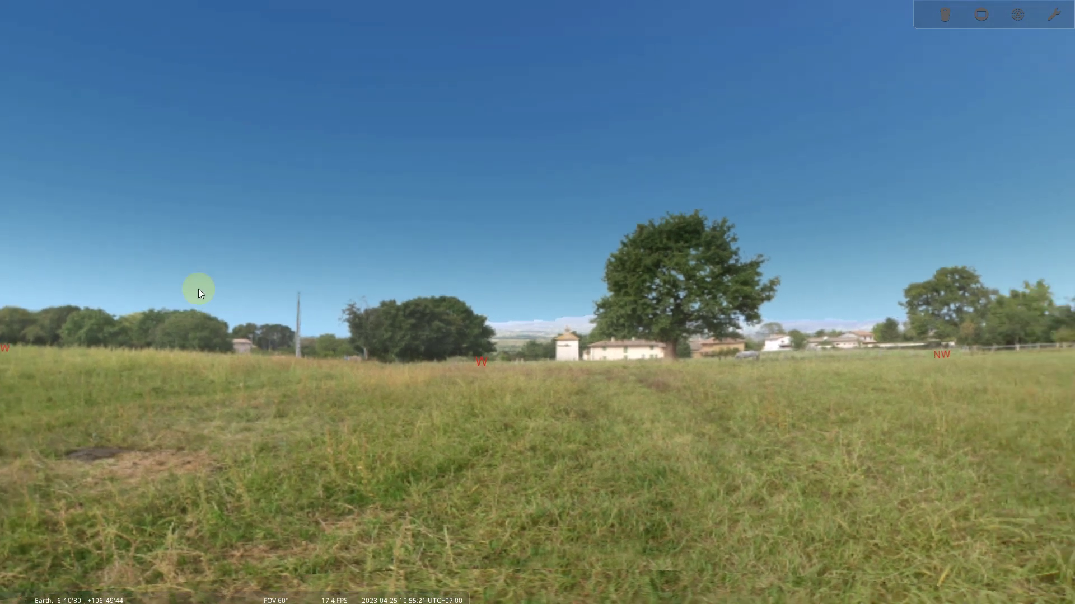
pyautogui.moveTo(13, 373)
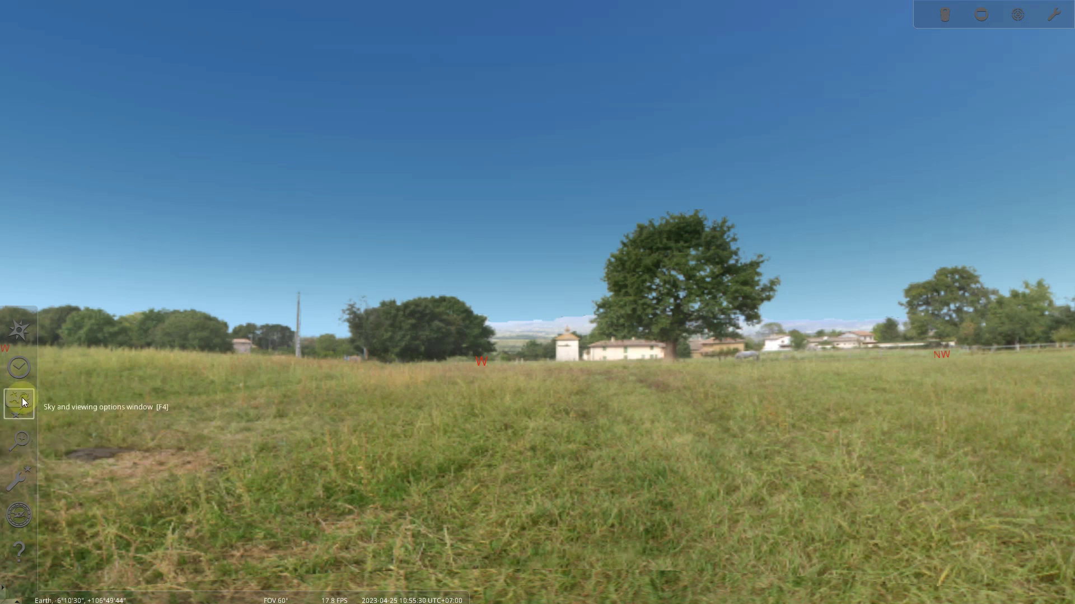
pyautogui.click(24, 326)
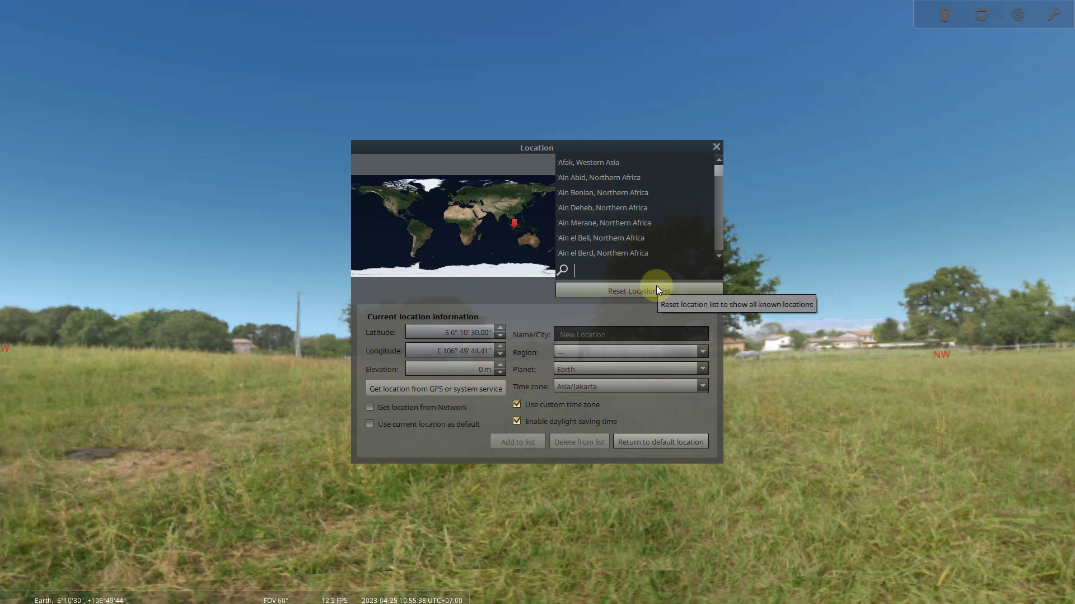
pyautogui.write('ambon')
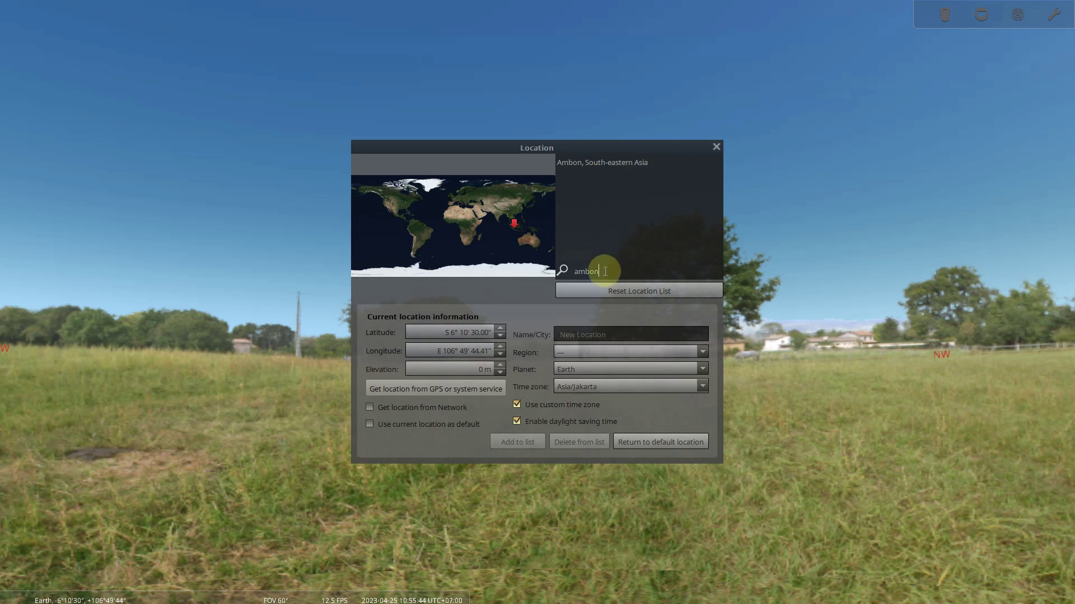
pyautogui.click(609, 163)
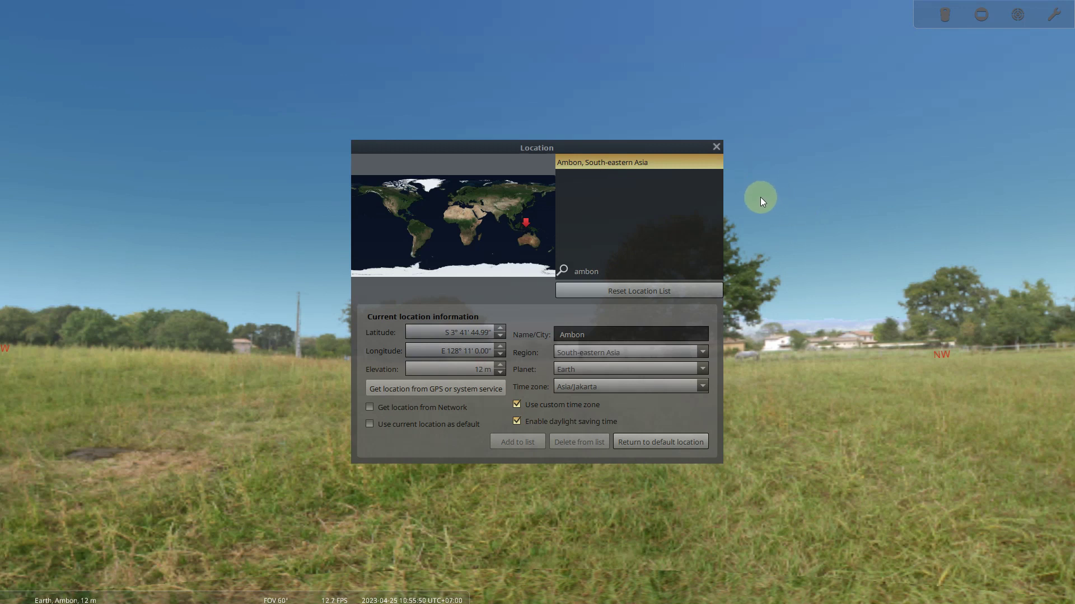
pyautogui.click(716, 147)
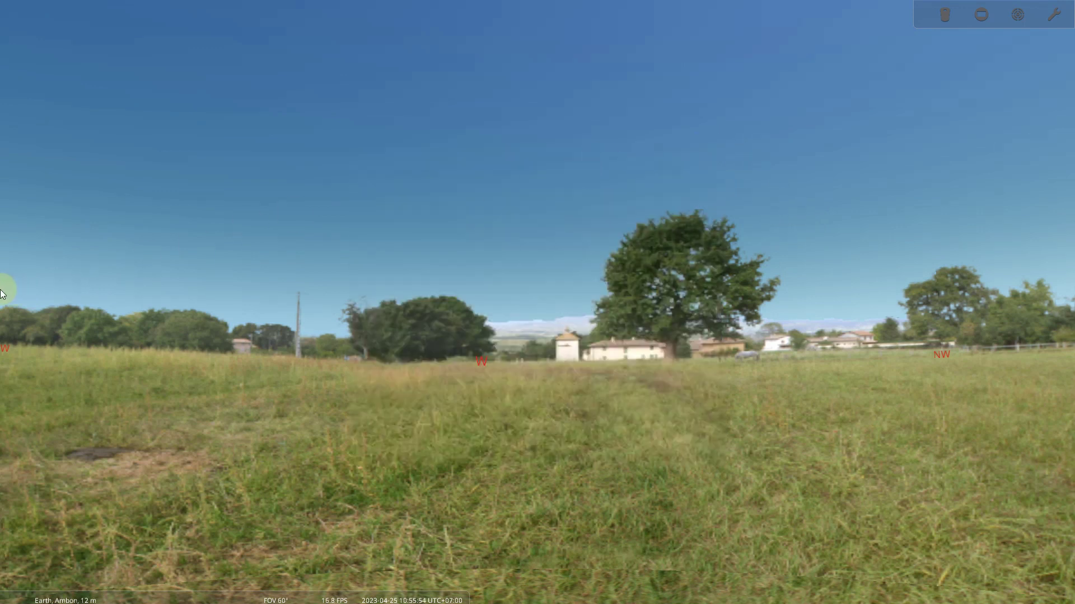
pyautogui.click(23, 333)
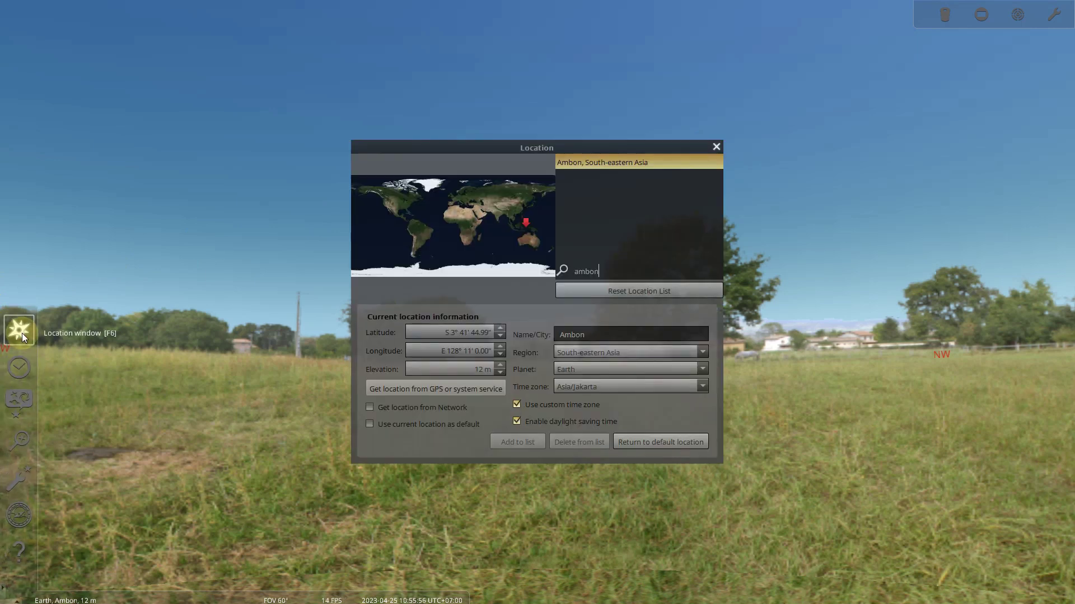
pyautogui.click(716, 147)
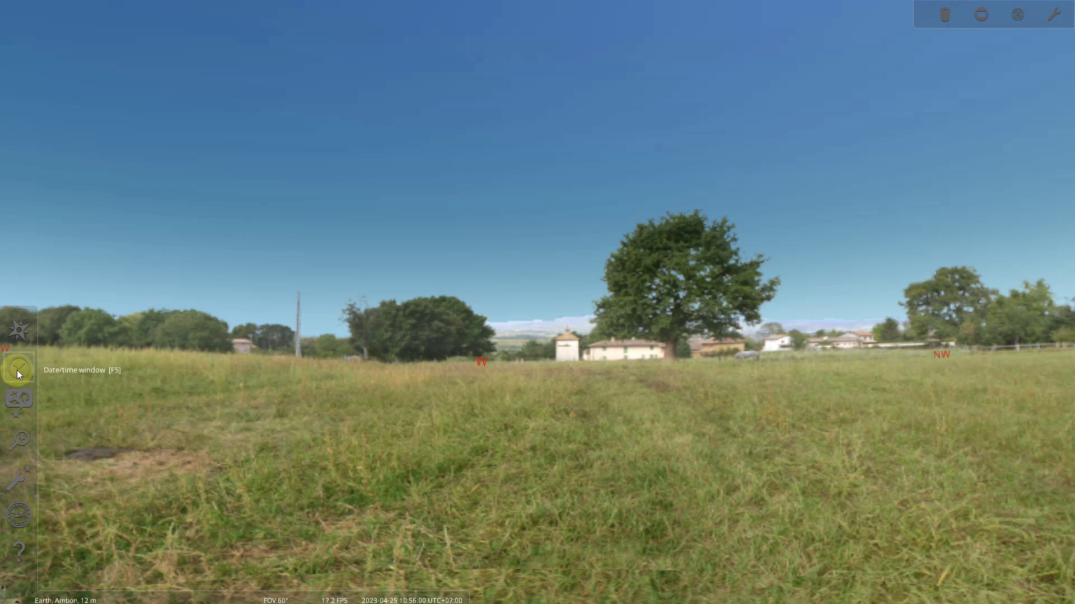
# Open the date and time settings and set the simulation date to 20 April 2023.
pyautogui.click(17, 370)
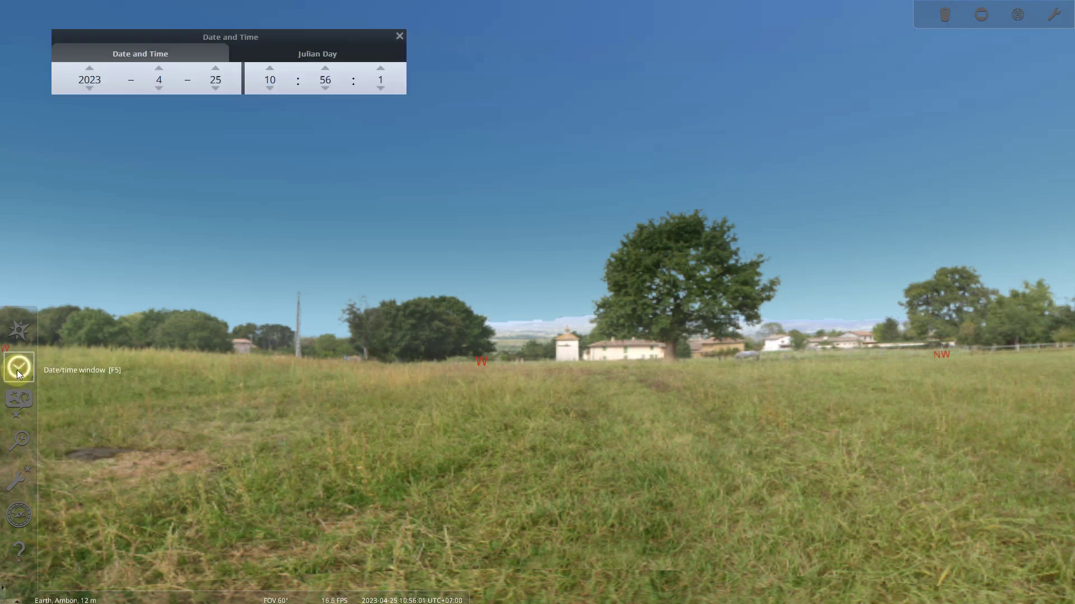
pyautogui.click(215, 88)
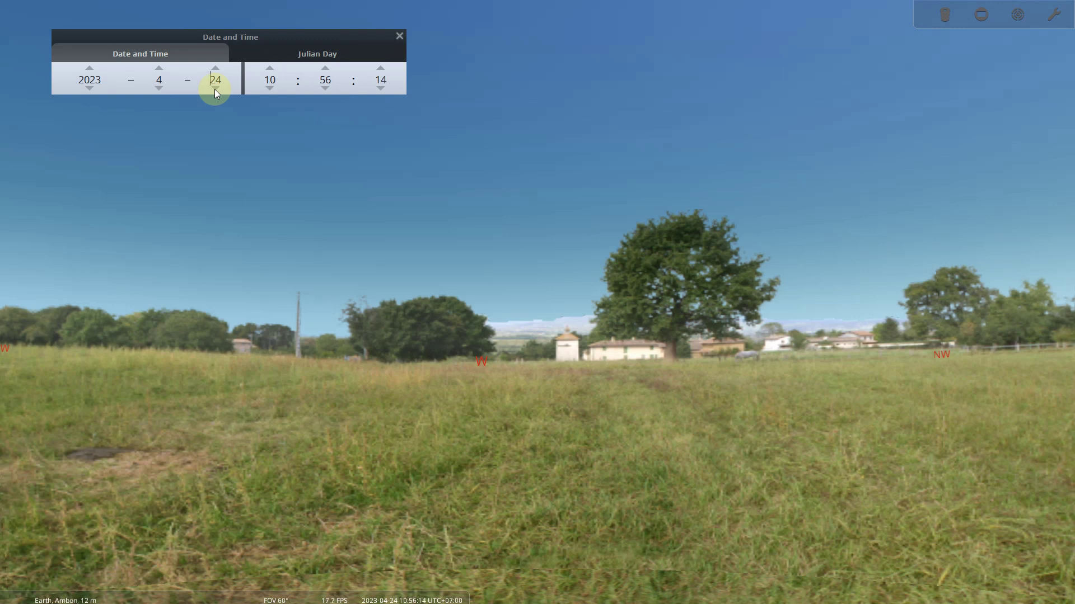
pyautogui.click(216, 88)
pyautogui.click(216, 89)
pyautogui.click(216, 88)
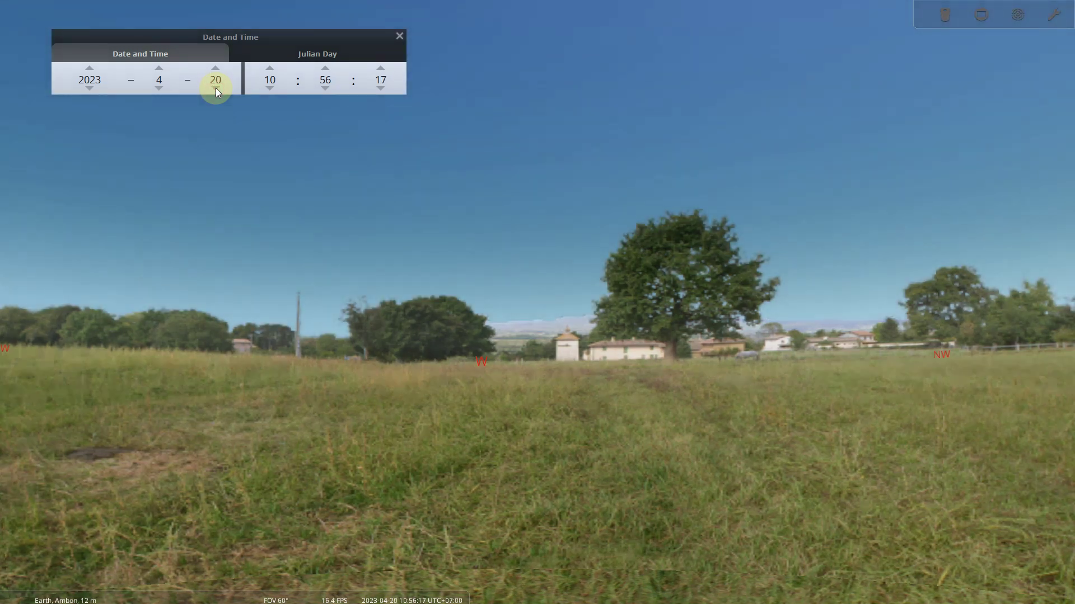
# Advance the simulation hour to 16, keeping the date at 20 April 2023.
pyautogui.click(271, 68)
pyautogui.click(270, 68)
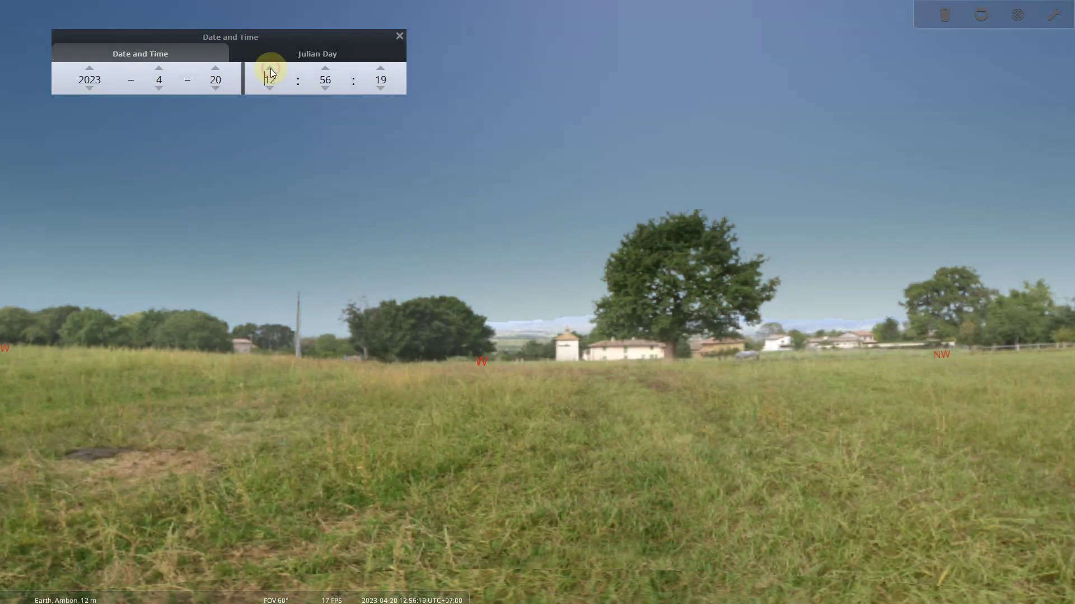
pyautogui.click(270, 68)
pyautogui.click(269, 68)
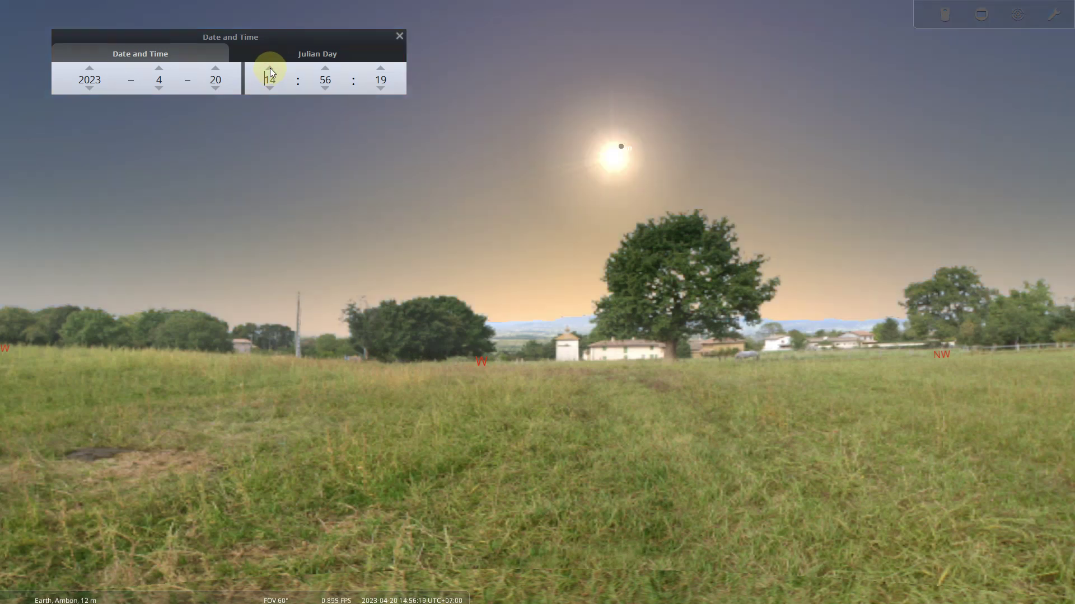
pyautogui.click(270, 68)
pyautogui.click(270, 68)
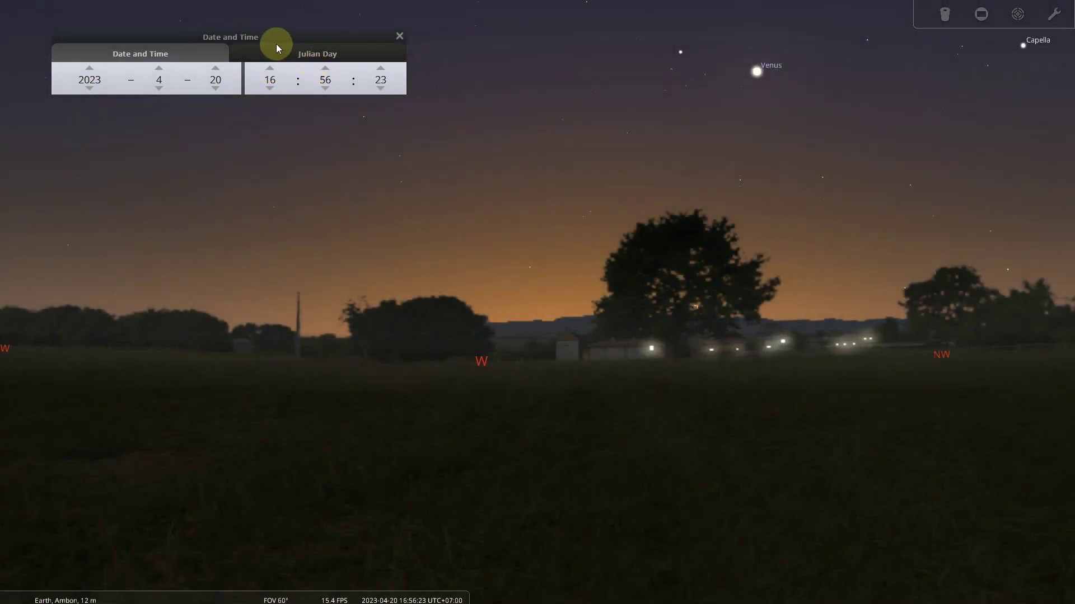
pyautogui.click(199, 48)
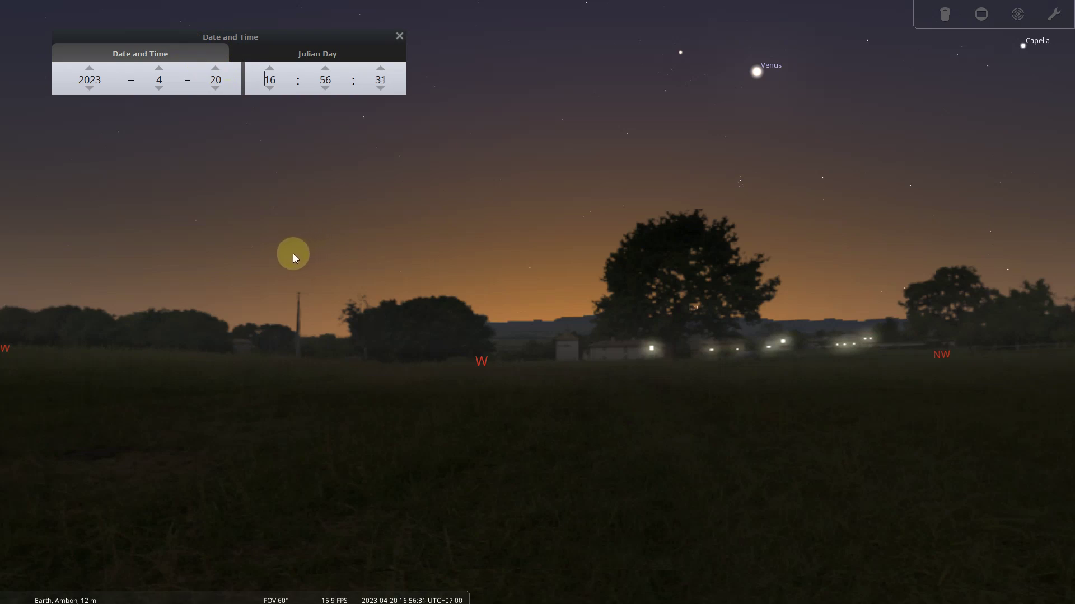
# Find the Moon through the object search and select it to show its information.
pyautogui.moveTo(773, 173); pyautogui.dragTo(641, 205)
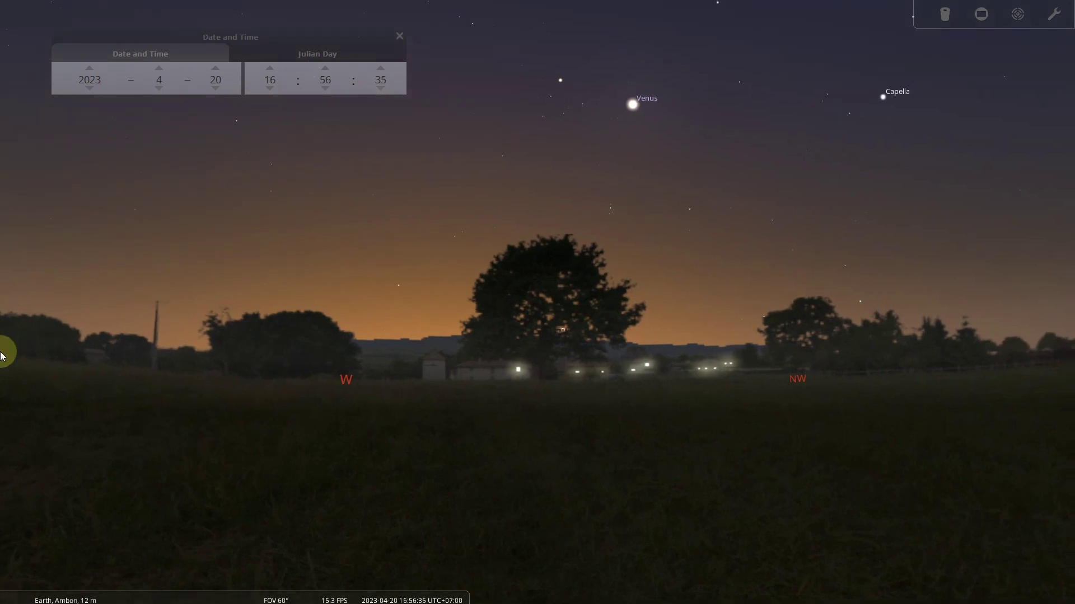
pyautogui.moveTo(16, 366)
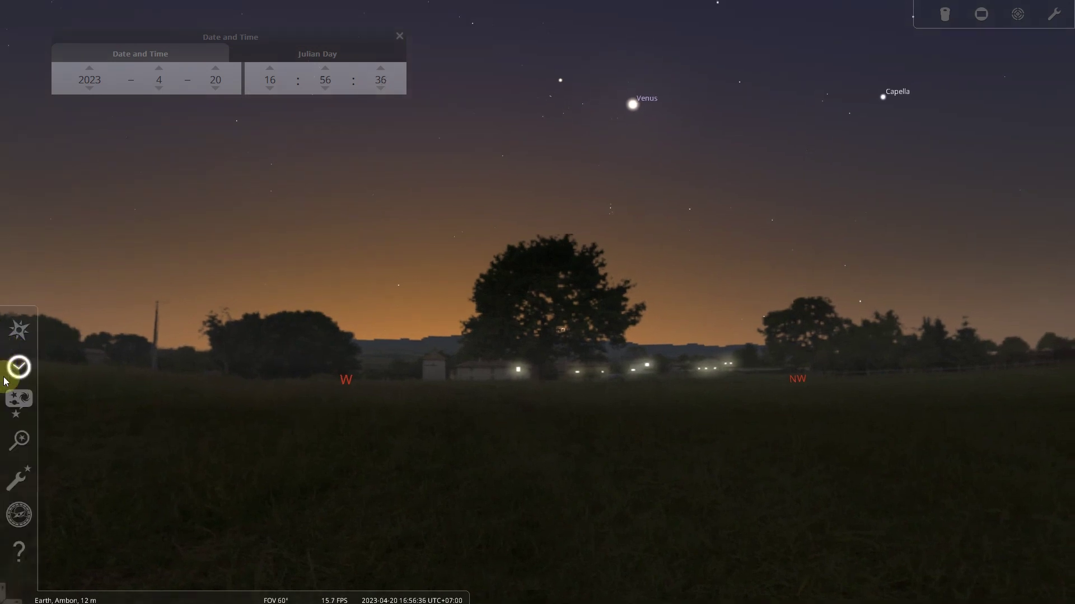
pyautogui.click(21, 442)
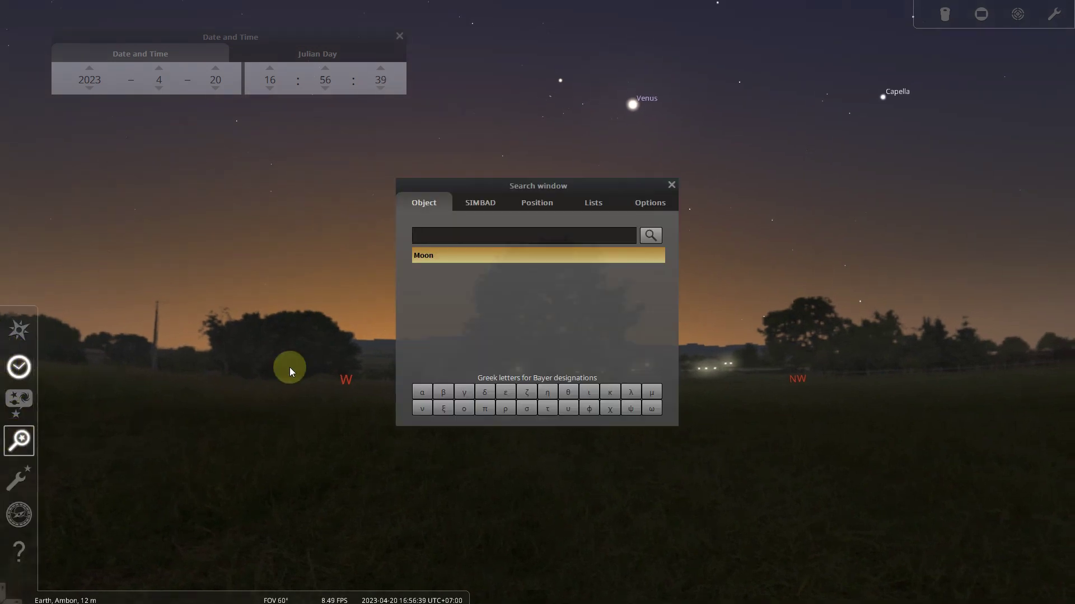
pyautogui.click(432, 256)
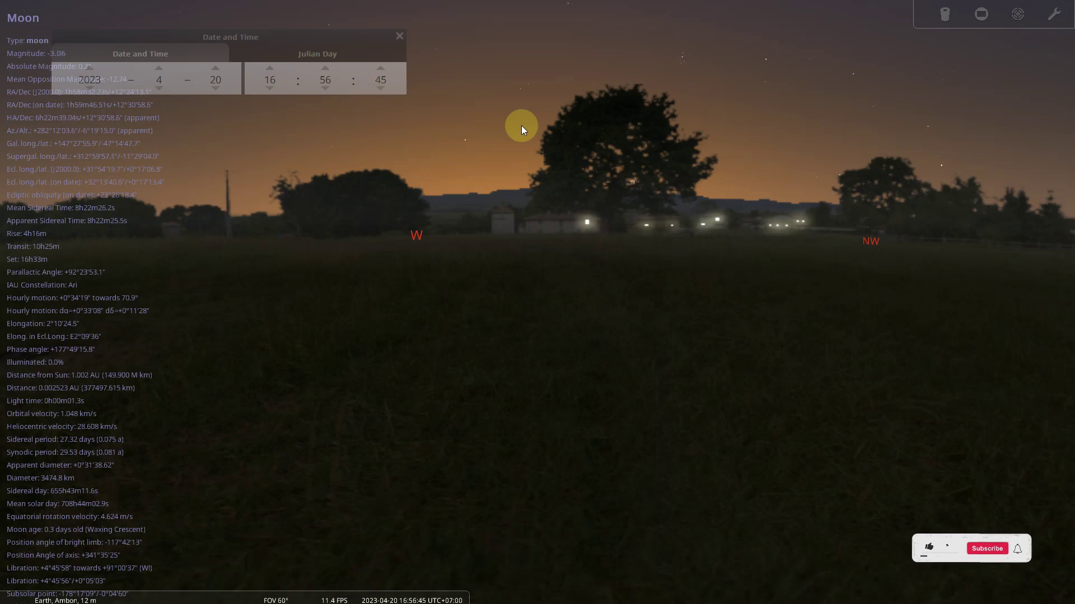
# Set the simulation hour back to 14, then advance the time by four minutes to just past 15:00.
pyautogui.moveTo(519, 126); pyautogui.dragTo(525, 197)
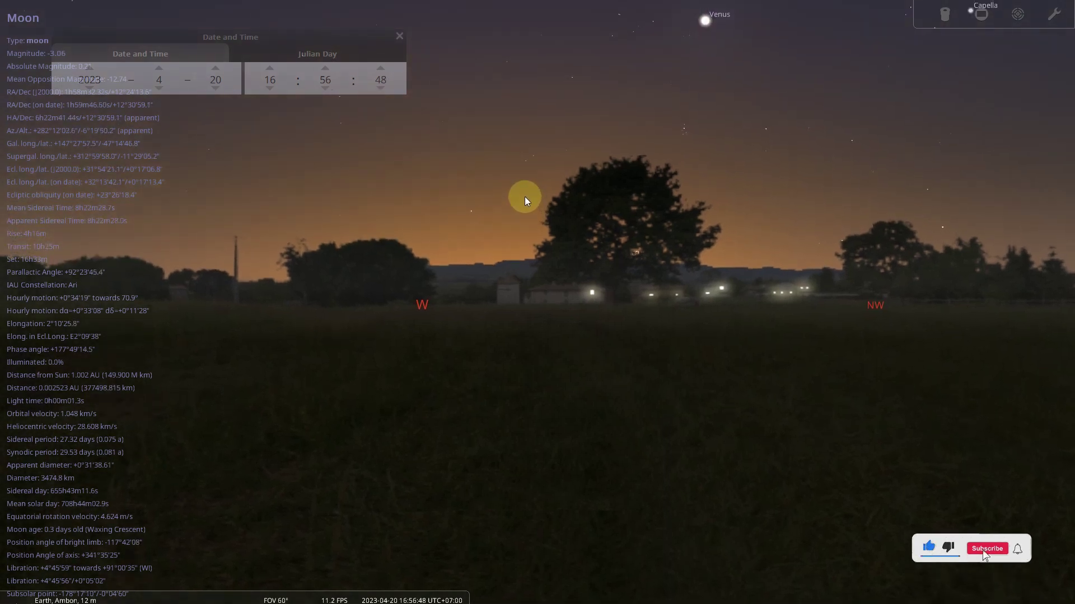
pyautogui.click(269, 88)
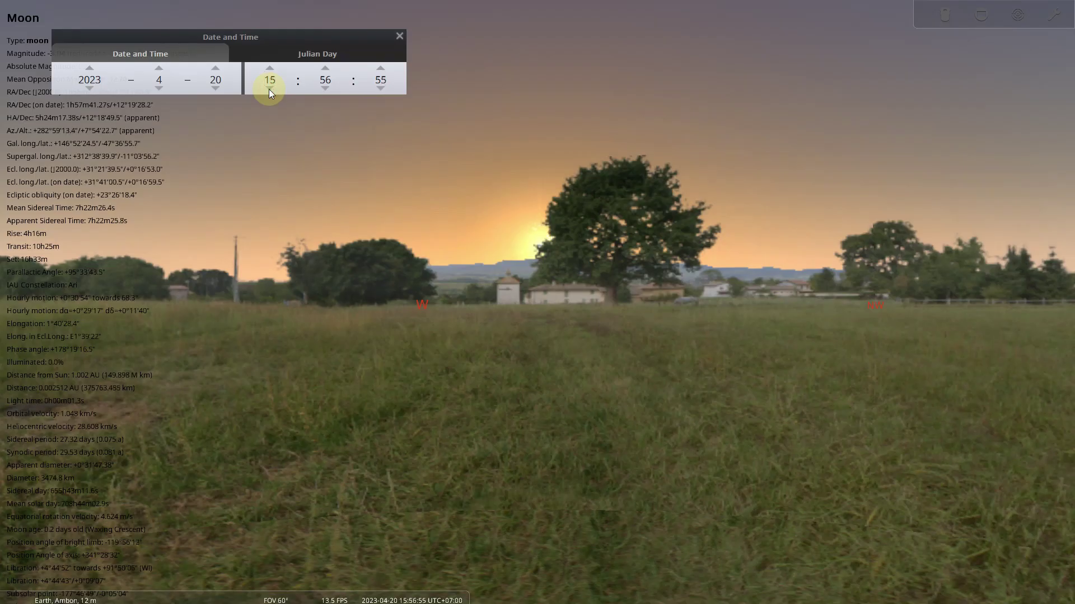
pyautogui.click(269, 88)
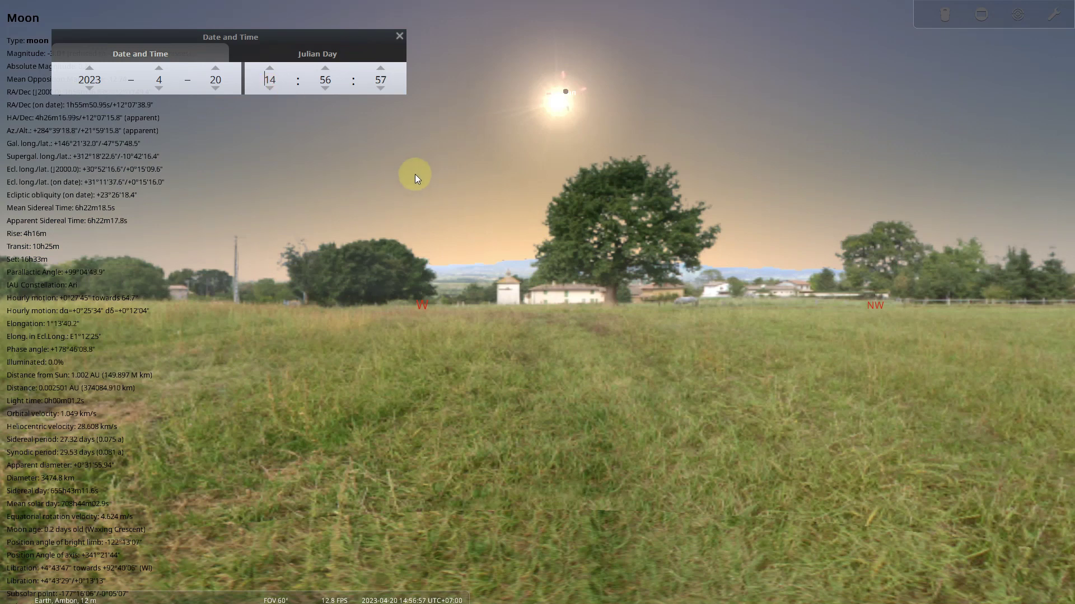
pyautogui.click(327, 70)
pyautogui.click(326, 71)
pyautogui.click(327, 71)
pyautogui.click(327, 70)
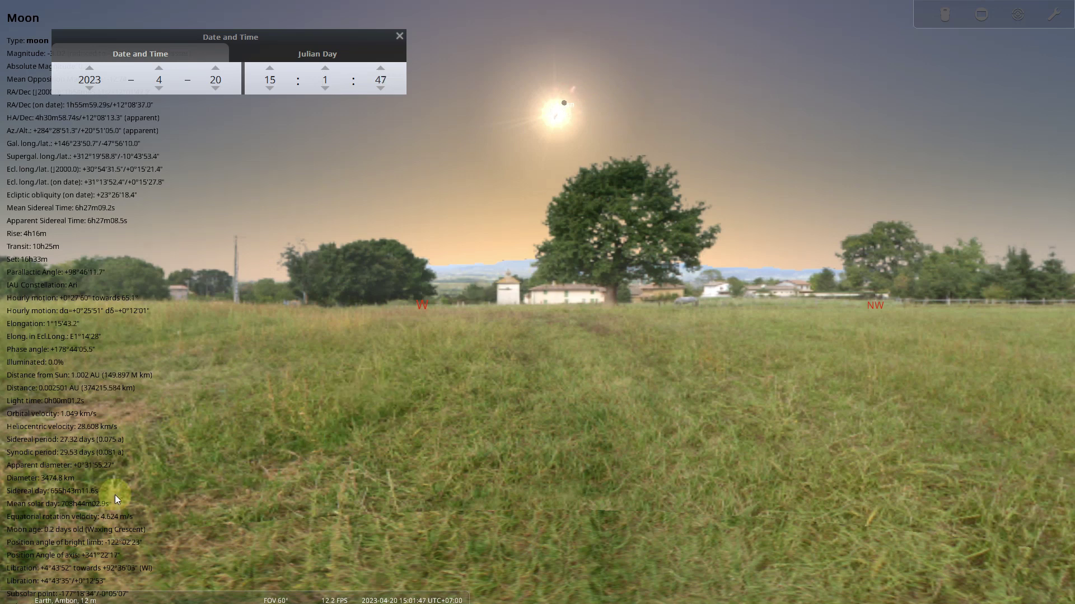
# Hide the ground and show the azimuthal grid over the sky, leaving the atmosphere switched on.
pyautogui.moveTo(1, 477)
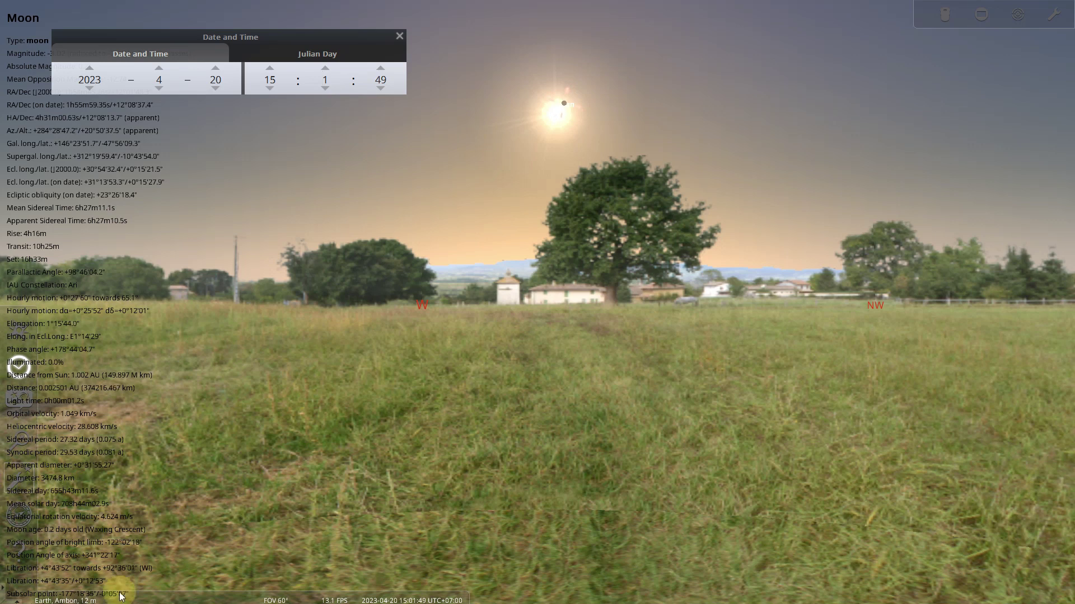
pyautogui.moveTo(208, 595)
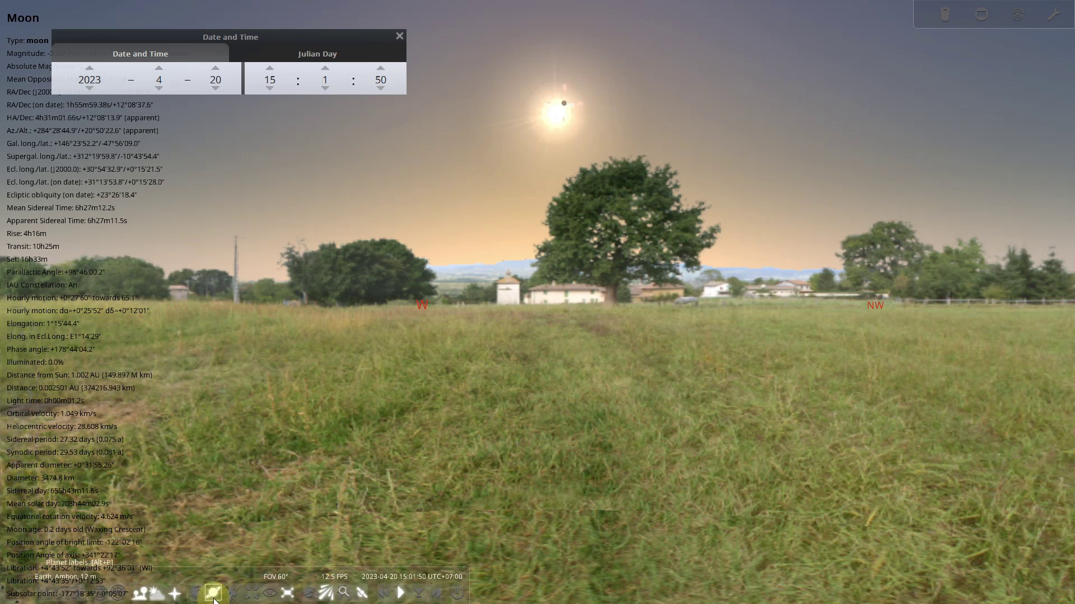
pyautogui.click(159, 595)
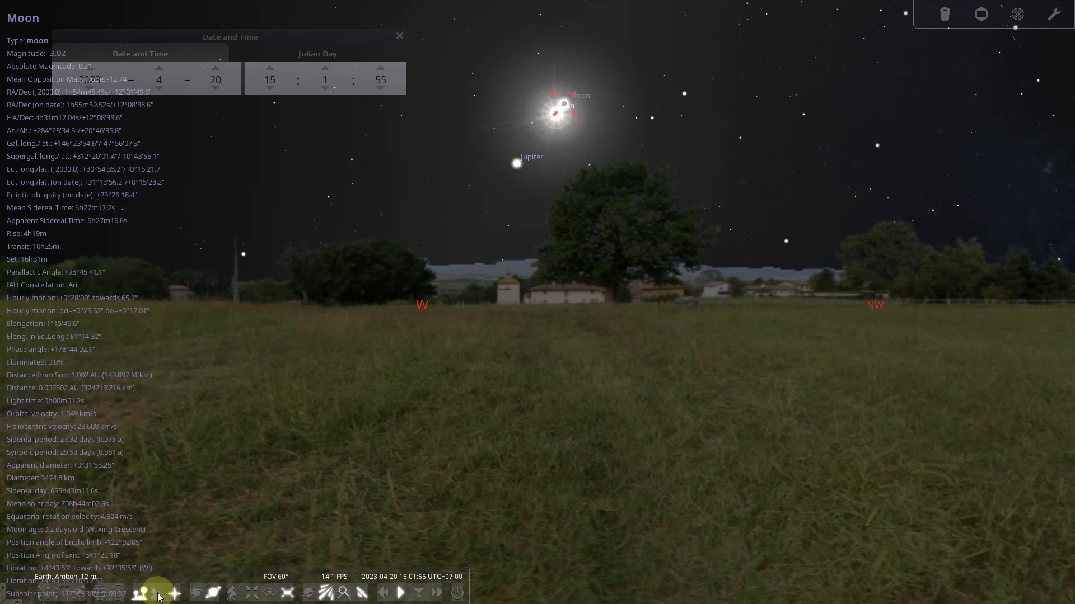
pyautogui.click(141, 597)
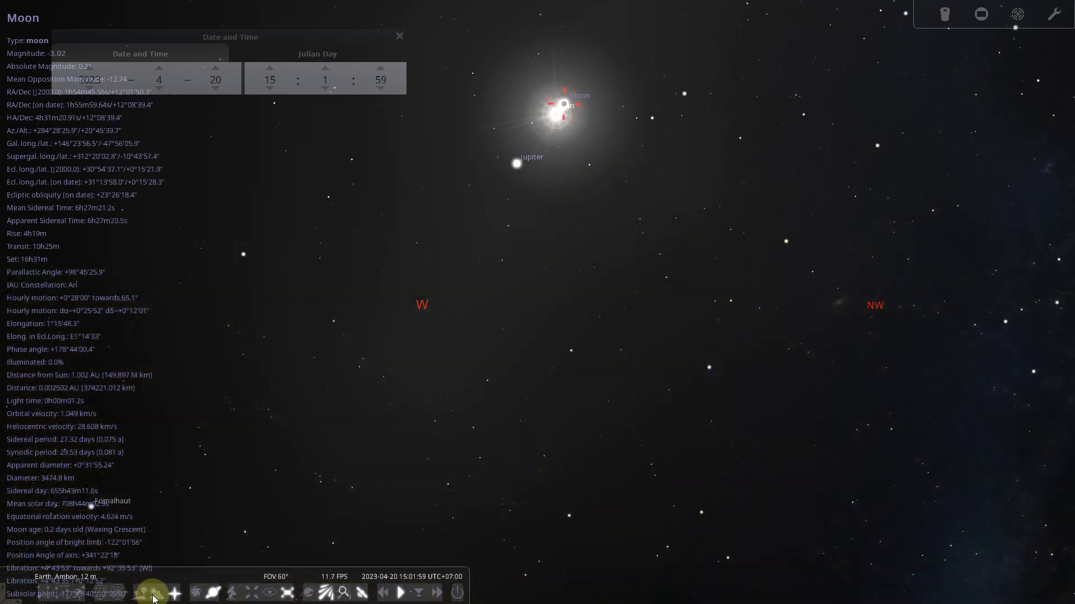
pyautogui.click(154, 595)
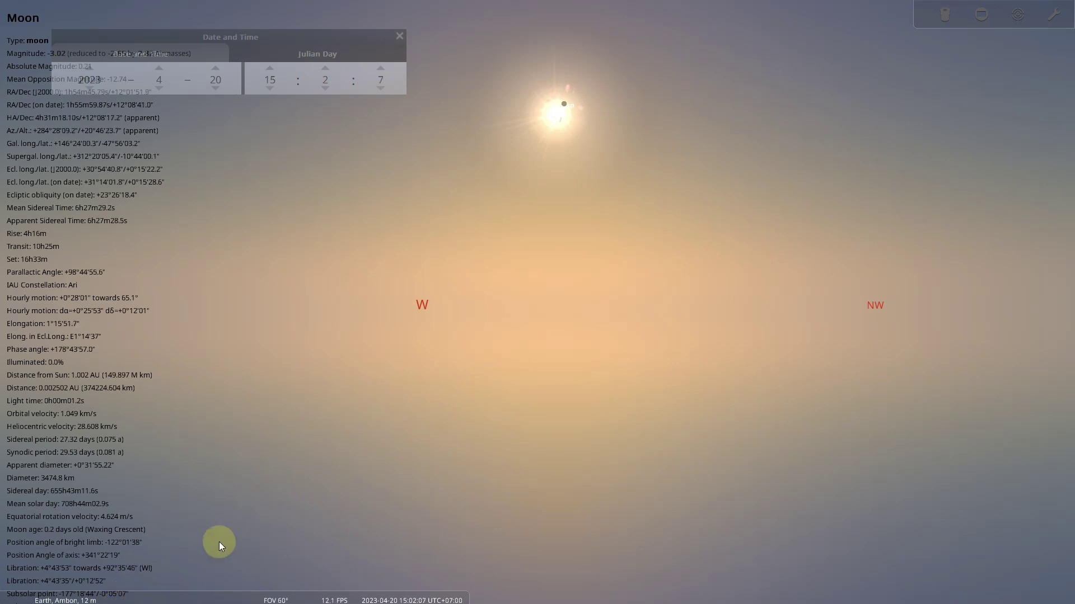
pyautogui.moveTo(212, 596)
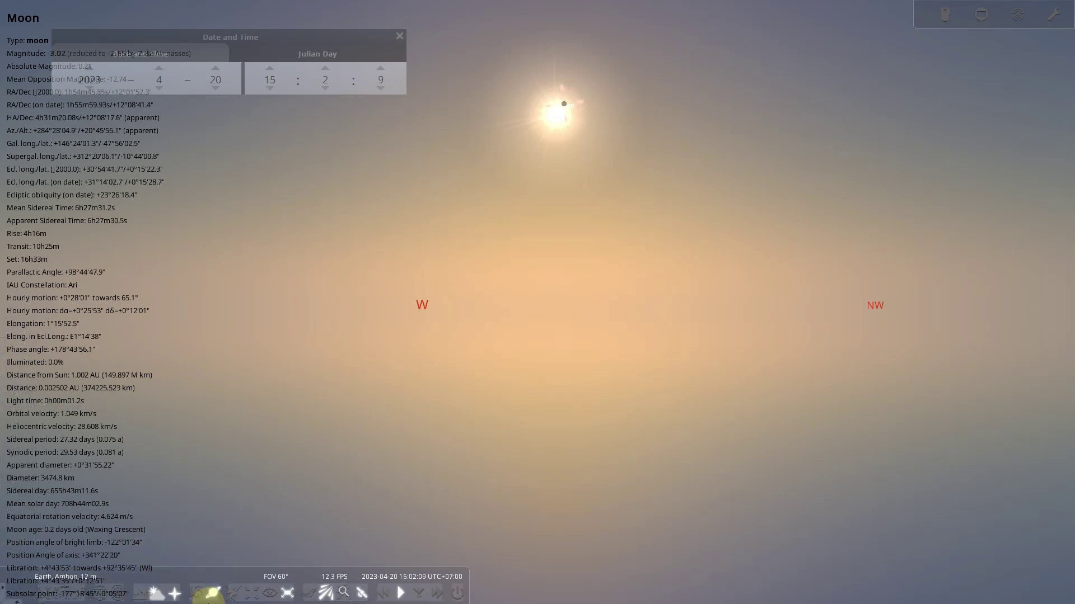
pyautogui.click(119, 593)
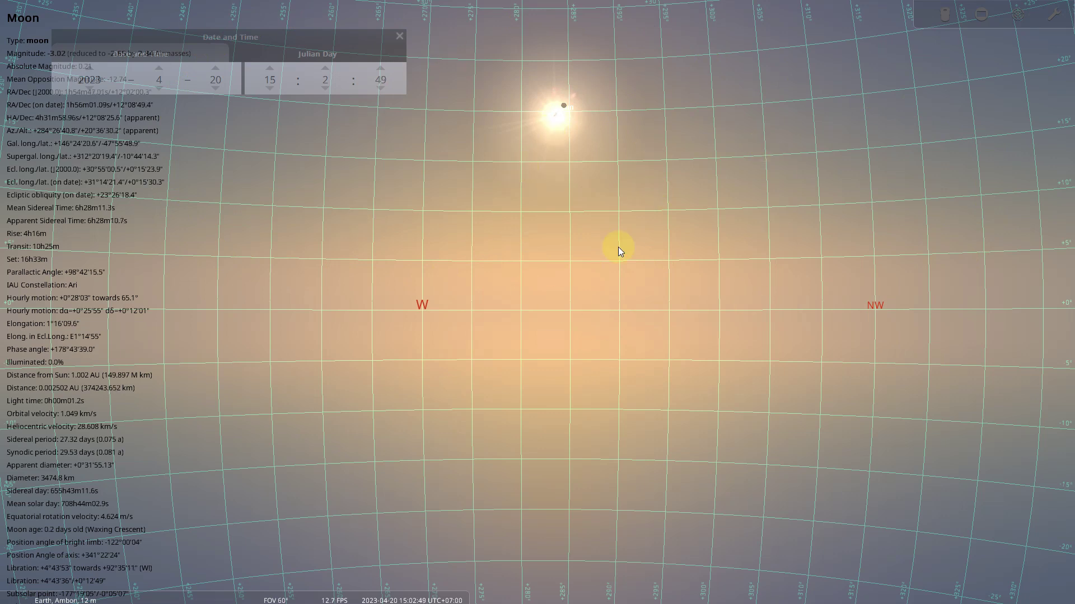
# Advance the simulation minutes to 55 so the time is 15:55 on 20 April 2023.
pyautogui.click(187, 33)
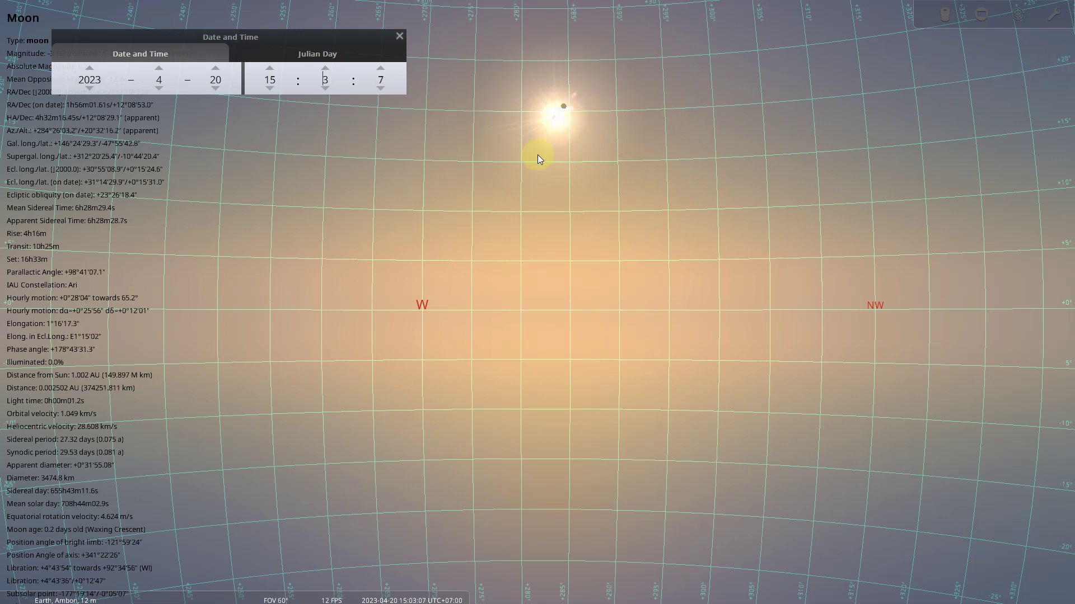
pyautogui.click(326, 68)
pyautogui.click(326, 68)
pyautogui.click(325, 68)
pyautogui.click(326, 68)
pyautogui.click(326, 68)
pyautogui.click(326, 68)
pyautogui.click(326, 68)
pyautogui.click(326, 68)
pyautogui.click(325, 68)
pyautogui.click(326, 68)
pyautogui.click(325, 68)
pyautogui.click(326, 68)
pyautogui.click(325, 67)
pyautogui.click(326, 68)
pyautogui.click(327, 69)
pyautogui.click(326, 68)
pyautogui.click(326, 68)
pyautogui.click(325, 69)
pyautogui.click(326, 68)
pyautogui.click(325, 68)
pyautogui.click(325, 69)
pyautogui.click(325, 69)
pyautogui.click(326, 68)
pyautogui.click(326, 69)
pyautogui.click(326, 68)
pyautogui.click(326, 69)
pyautogui.click(326, 68)
pyautogui.click(326, 68)
pyautogui.click(326, 69)
pyautogui.click(326, 68)
pyautogui.click(326, 68)
pyautogui.click(327, 68)
pyautogui.click(326, 68)
pyautogui.click(326, 68)
pyautogui.click(326, 68)
pyautogui.click(327, 68)
pyautogui.click(326, 68)
pyautogui.click(326, 68)
pyautogui.click(325, 68)
pyautogui.click(326, 68)
pyautogui.click(326, 69)
pyautogui.click(325, 68)
pyautogui.click(326, 67)
pyautogui.click(326, 68)
pyautogui.click(326, 67)
pyautogui.click(326, 69)
pyautogui.click(326, 68)
pyautogui.click(325, 68)
pyautogui.click(325, 68)
pyautogui.click(326, 68)
pyautogui.click(326, 67)
pyautogui.click(325, 68)
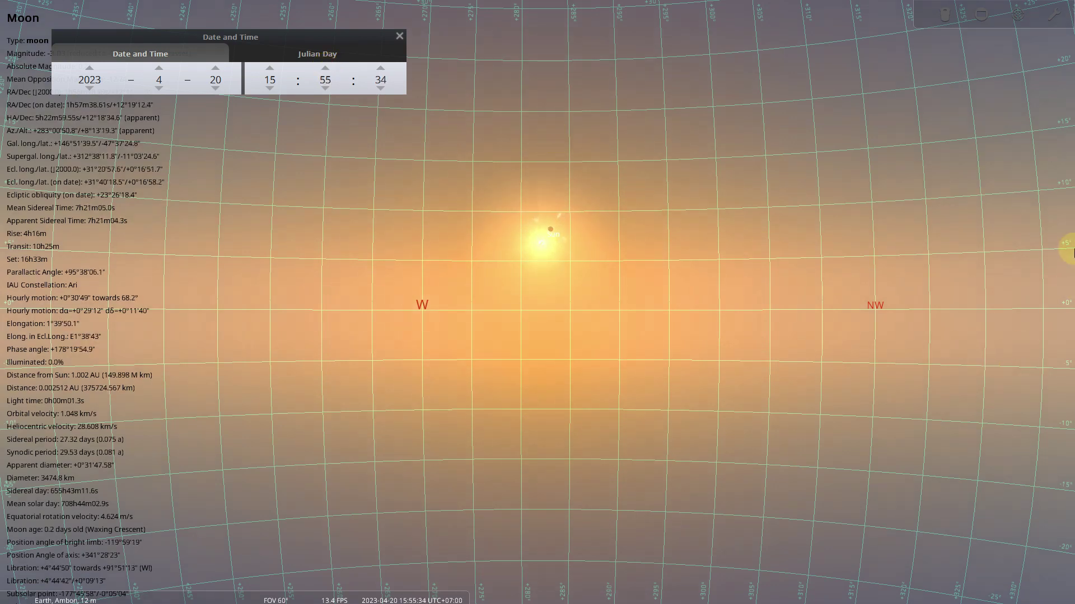
# Advance the simulation minutes from a closer view of the Sun and Moon until the time is 16:07 on 20 April 2023.
pyautogui.scroll(5, 606, 258)
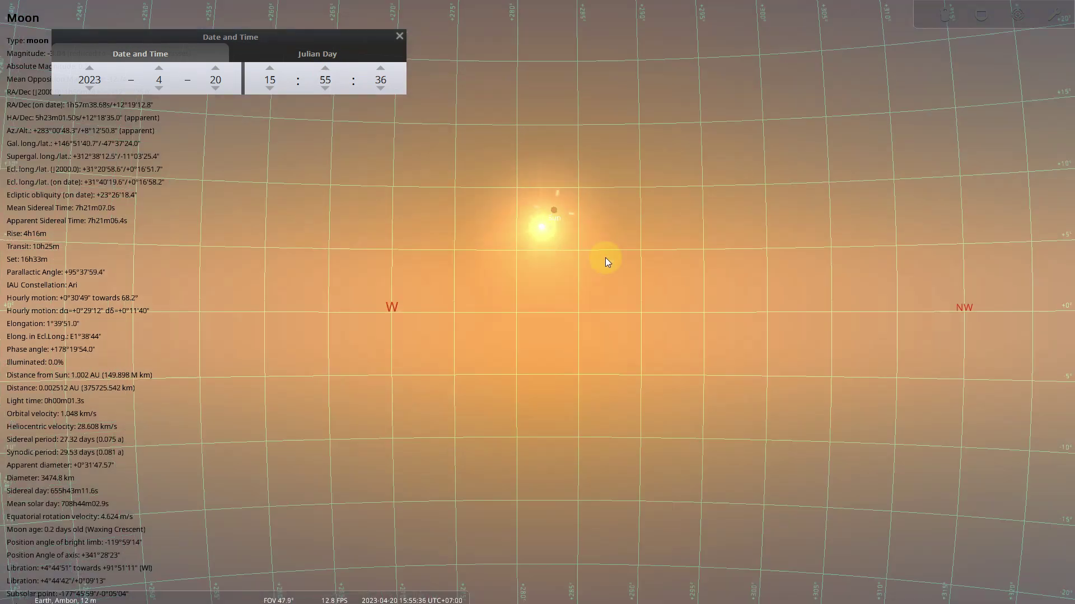
pyautogui.scroll(2, 606, 262)
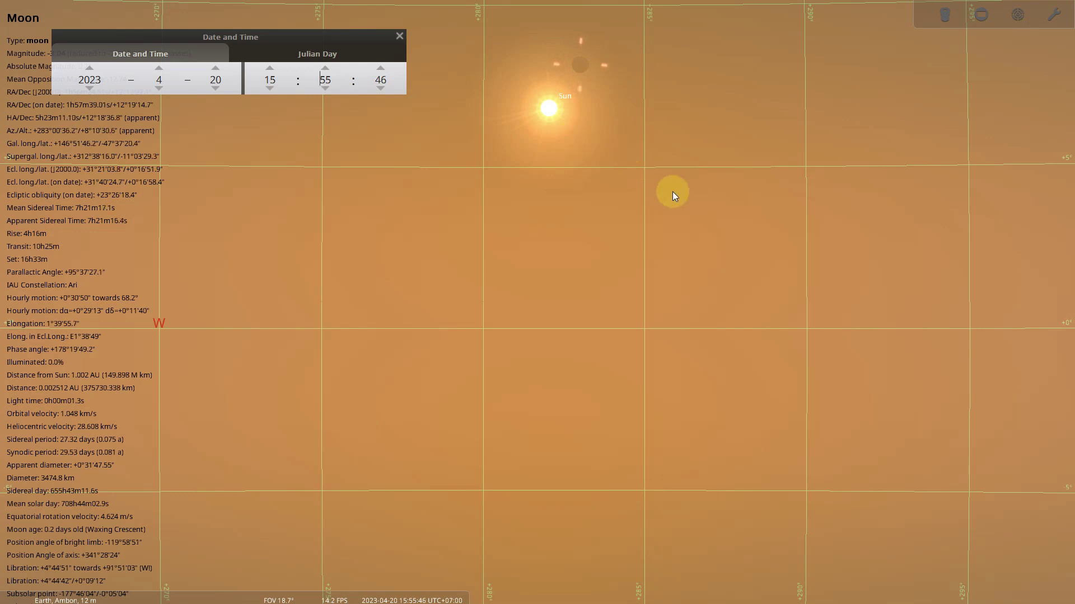
pyautogui.click(326, 68)
pyautogui.click(326, 68)
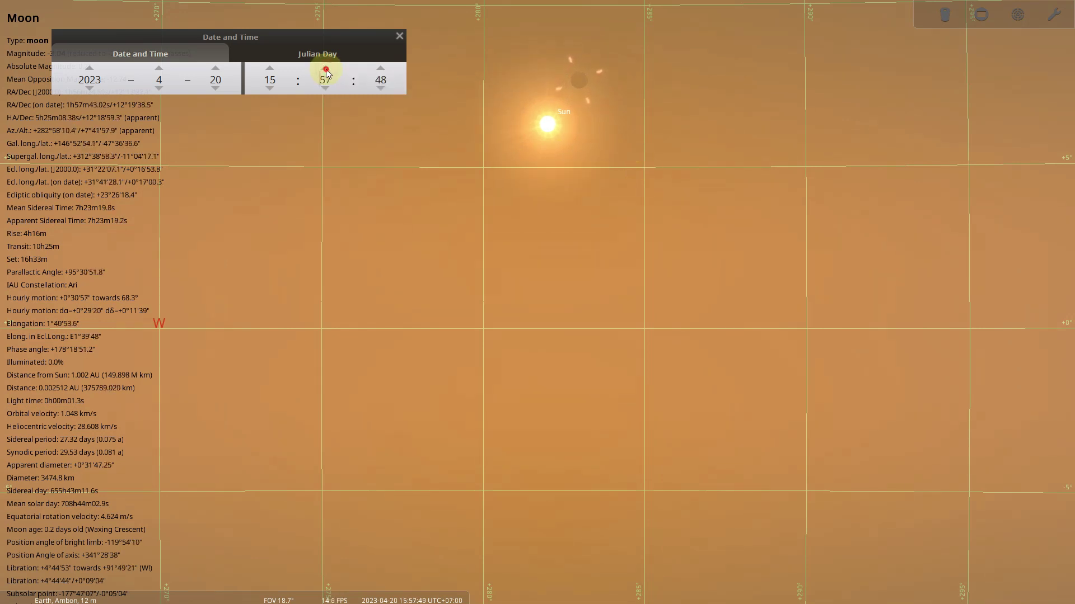
pyautogui.click(326, 67)
pyautogui.click(326, 68)
pyautogui.click(326, 68)
pyautogui.click(326, 68)
pyautogui.click(326, 68)
pyautogui.click(326, 68)
pyautogui.click(326, 68)
pyautogui.click(326, 69)
pyautogui.click(327, 68)
pyautogui.click(326, 68)
pyautogui.click(574, 155)
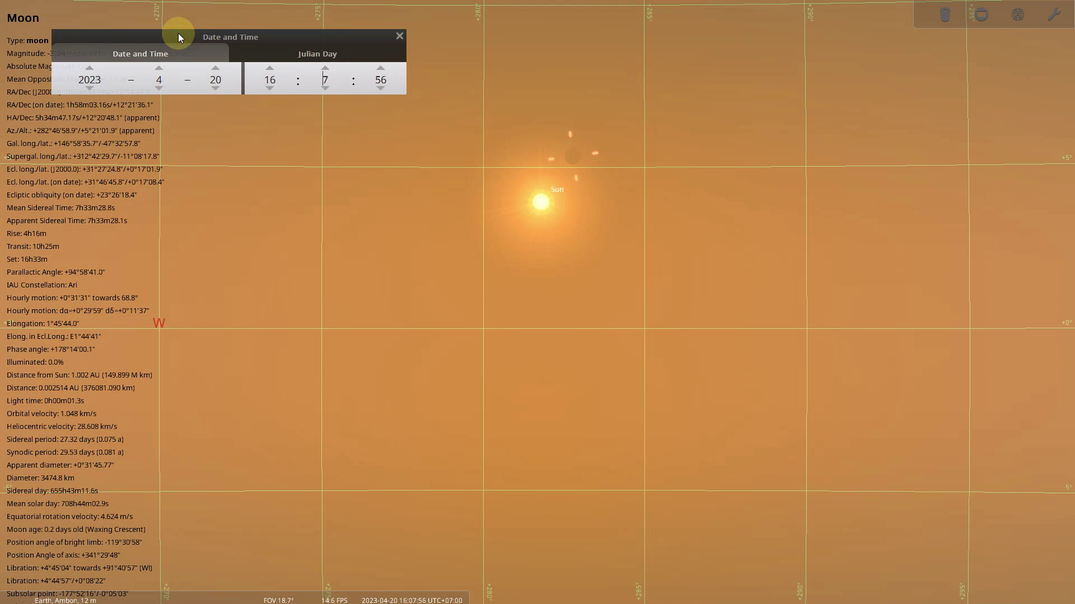
# Keep advancing the minutes on 20 April past 16:21, until the Sun nears the horizon line.
pyautogui.click(325, 68)
pyautogui.click(324, 68)
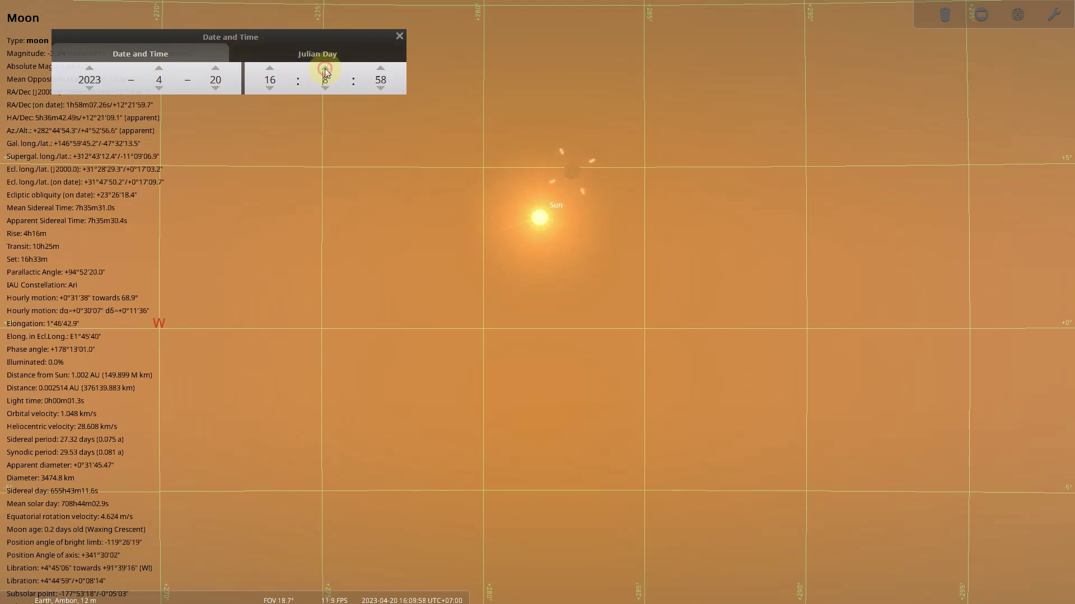
pyautogui.click(326, 68)
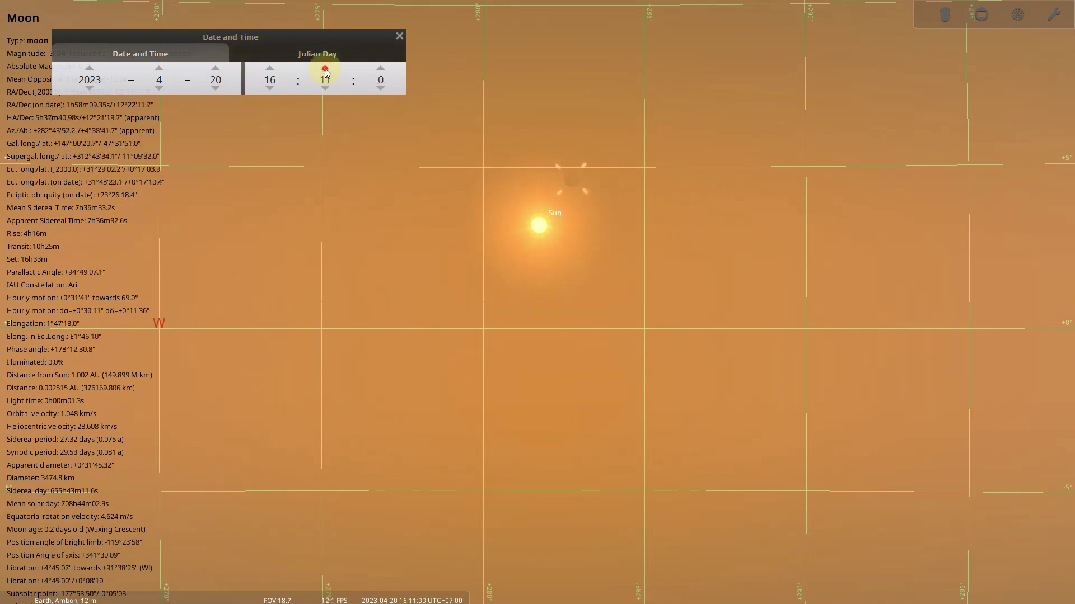
pyautogui.click(325, 68)
pyautogui.click(325, 67)
pyautogui.click(325, 68)
pyautogui.click(325, 69)
pyautogui.click(326, 68)
pyautogui.click(325, 67)
pyautogui.click(325, 68)
pyautogui.click(324, 68)
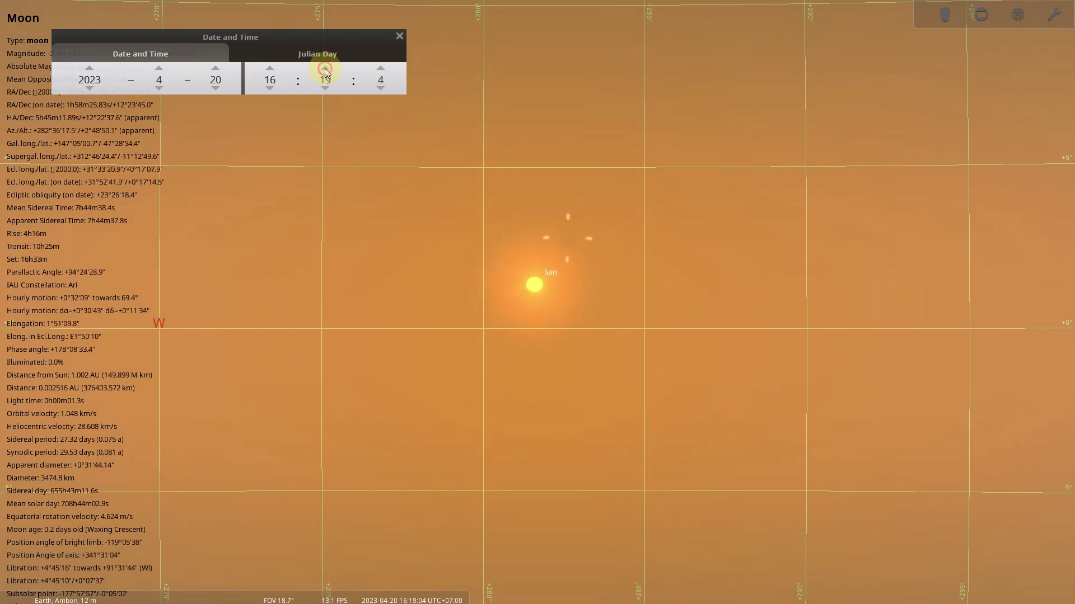
pyautogui.click(324, 69)
pyautogui.click(325, 68)
pyautogui.click(325, 69)
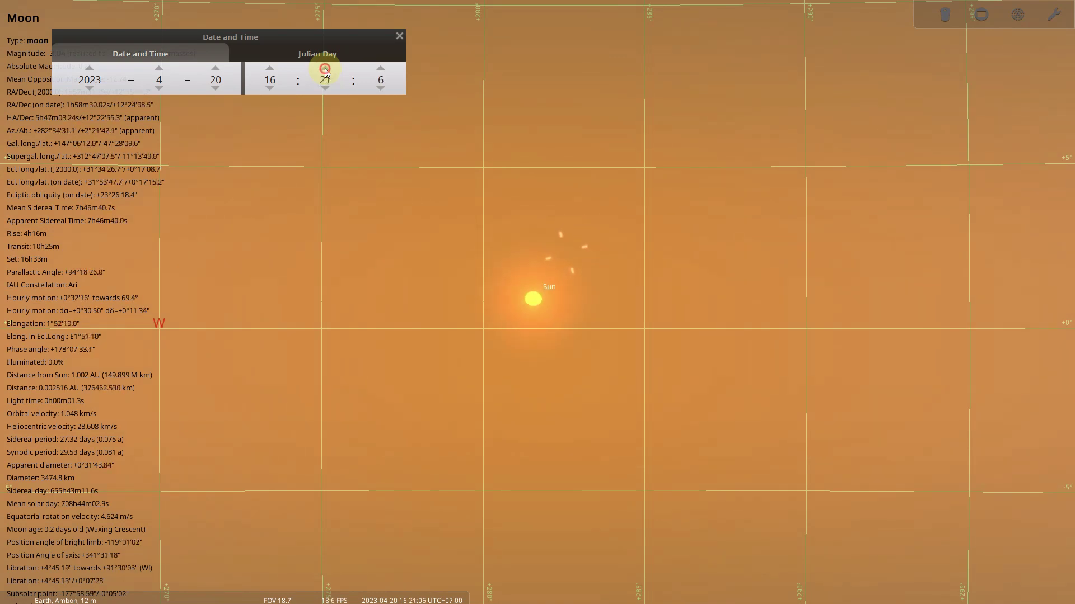
pyautogui.click(325, 69)
pyautogui.click(326, 69)
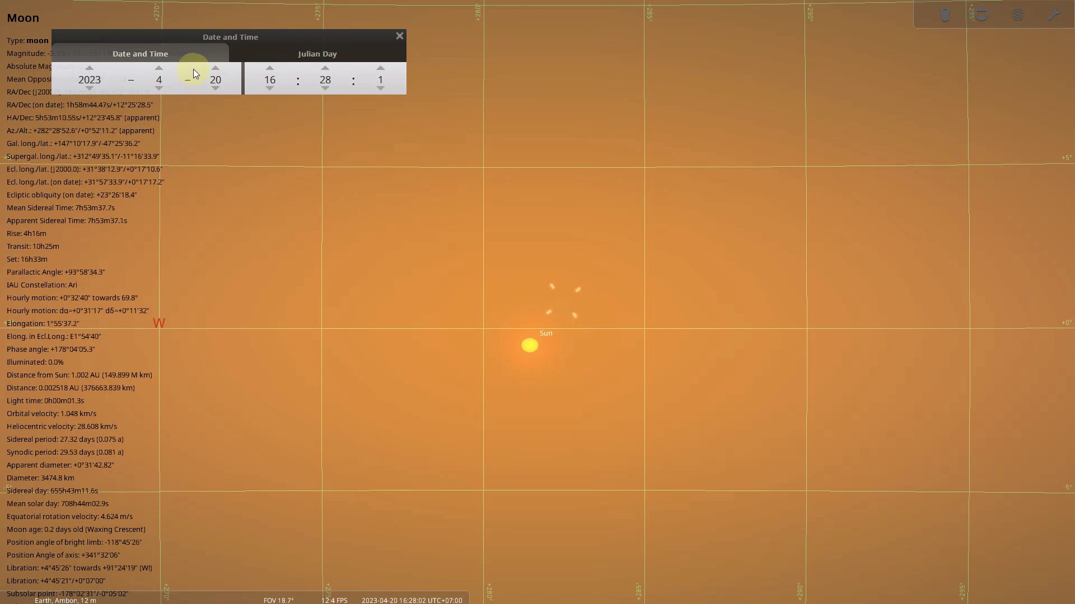
# Set the simulation hour back to 15 and move the date forward to 21 April 2023.
pyautogui.doubleClick(270, 87)
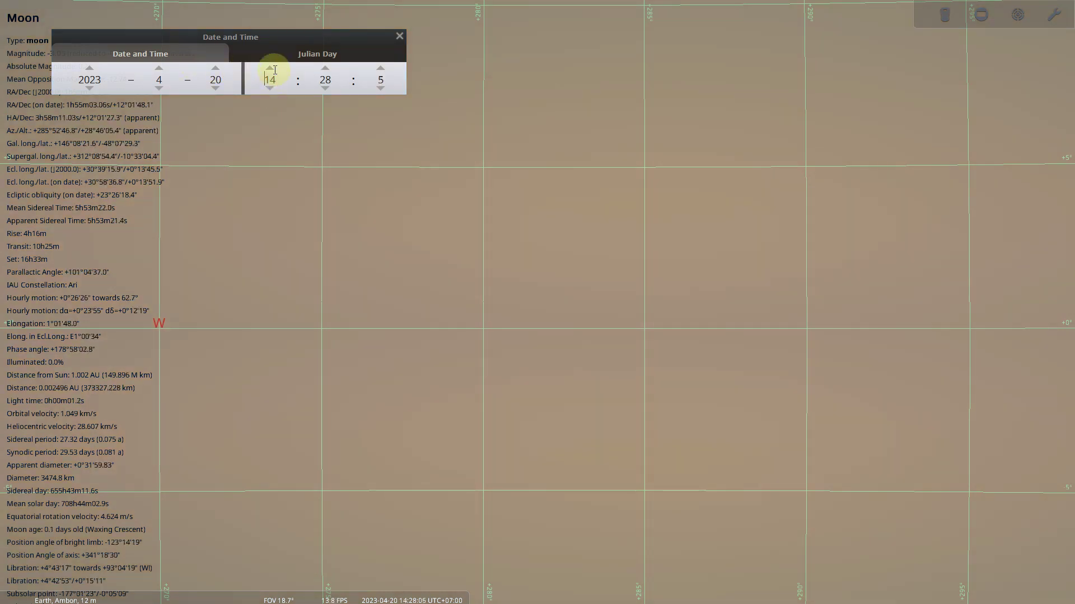
pyautogui.click(269, 69)
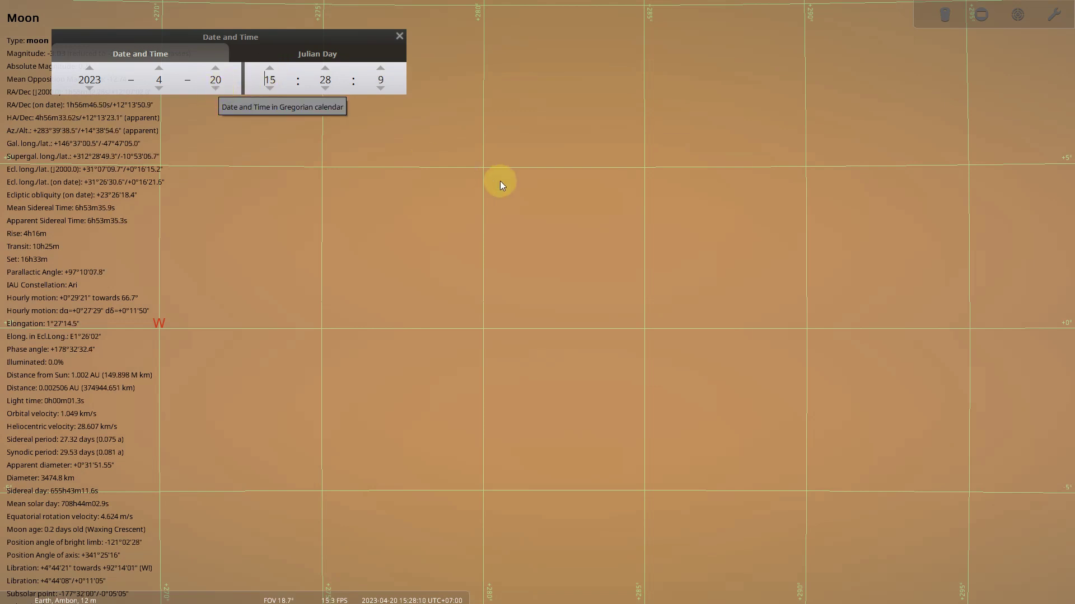
pyautogui.scroll(-5, 502, 182)
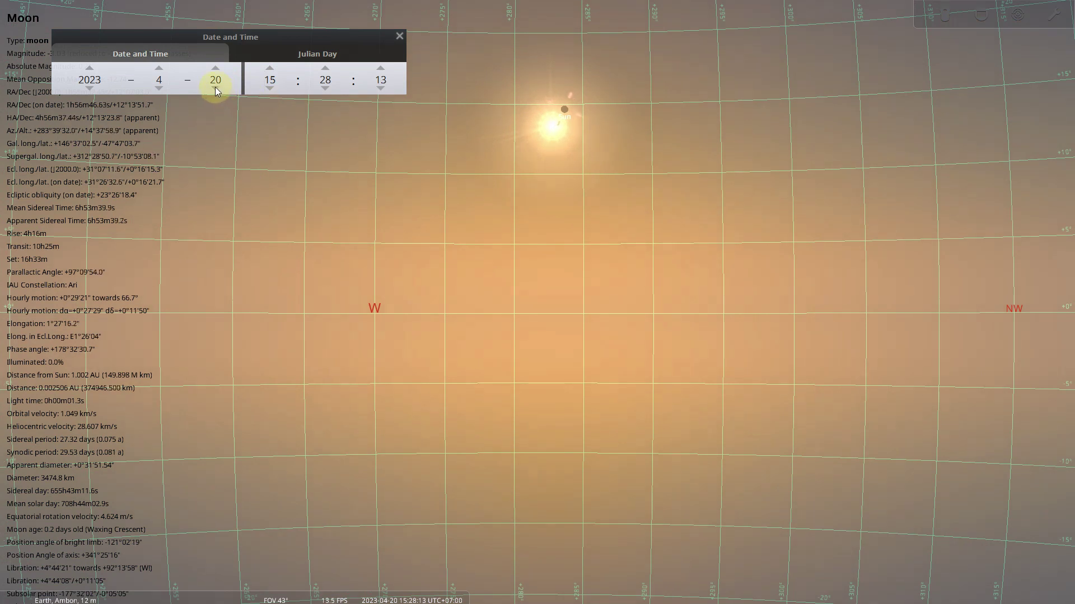
pyautogui.click(215, 68)
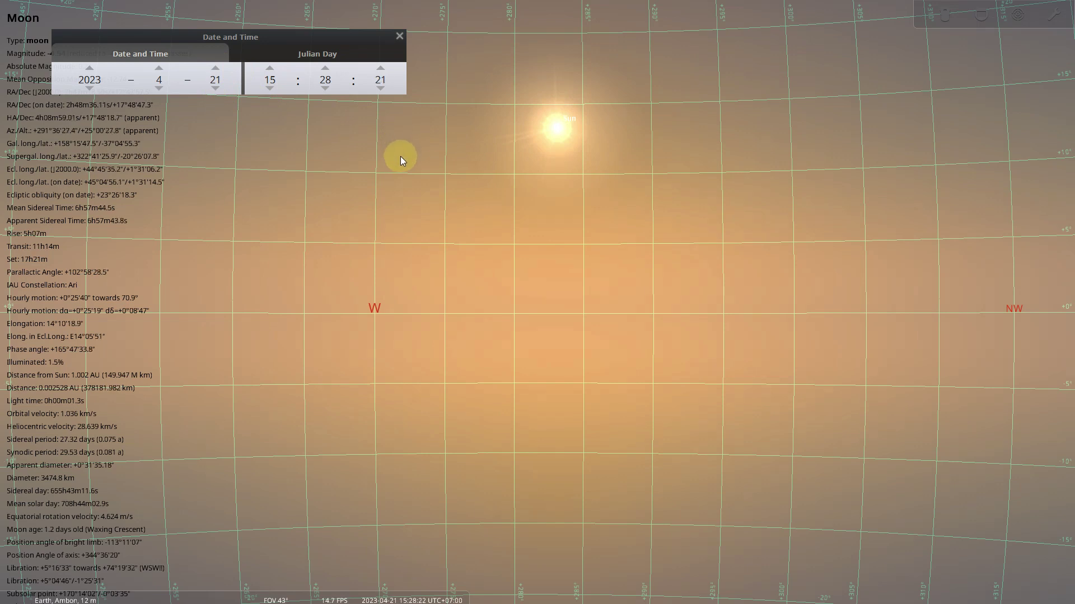
# Advance the simulation minutes on 21 April 2023 until the time reaches 16:00.
pyautogui.click(325, 69)
pyautogui.click(325, 69)
pyautogui.click(324, 70)
pyautogui.click(325, 70)
pyautogui.click(325, 70)
pyautogui.click(325, 70)
pyautogui.click(325, 70)
pyautogui.click(325, 70)
pyautogui.click(325, 69)
pyautogui.click(326, 70)
pyautogui.click(325, 70)
pyautogui.click(325, 69)
pyautogui.click(325, 70)
pyautogui.click(325, 70)
pyautogui.click(325, 70)
pyautogui.click(324, 70)
pyautogui.click(325, 70)
pyautogui.click(325, 70)
pyautogui.click(325, 70)
pyautogui.click(326, 70)
pyautogui.click(325, 69)
pyautogui.click(325, 70)
pyautogui.click(325, 70)
pyautogui.click(326, 70)
pyautogui.click(325, 70)
pyautogui.click(325, 70)
pyautogui.click(324, 70)
pyautogui.click(325, 70)
pyautogui.click(325, 70)
pyautogui.click(325, 69)
pyautogui.click(325, 70)
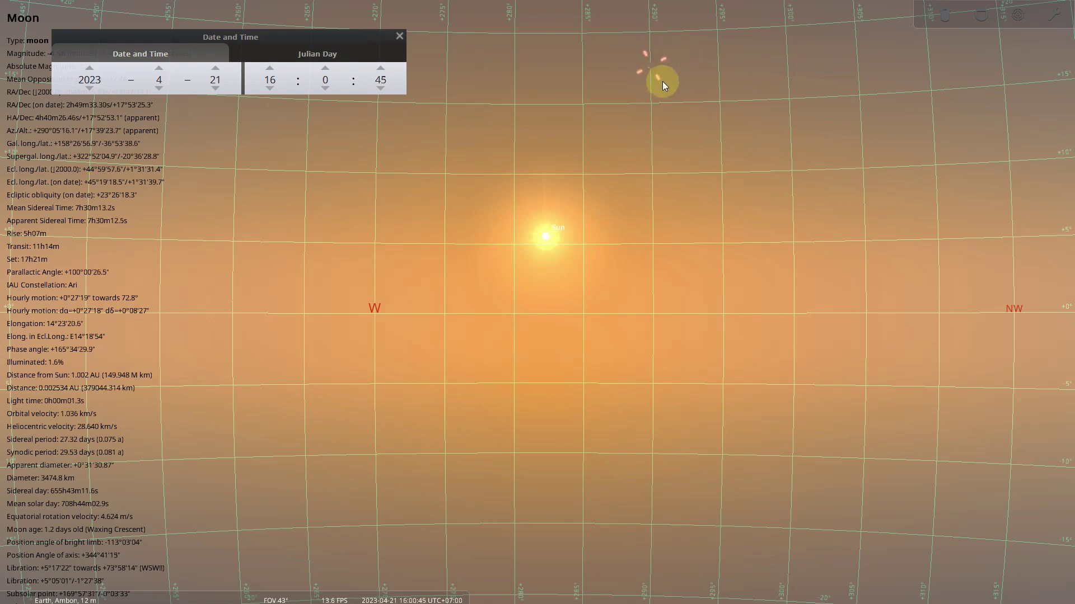
# Zoom in closely on the Moon to examine the shape and orientation of its crescent.
pyautogui.click(708, 101)
pyautogui.moveTo(708, 101); pyautogui.dragTo(655, 227)
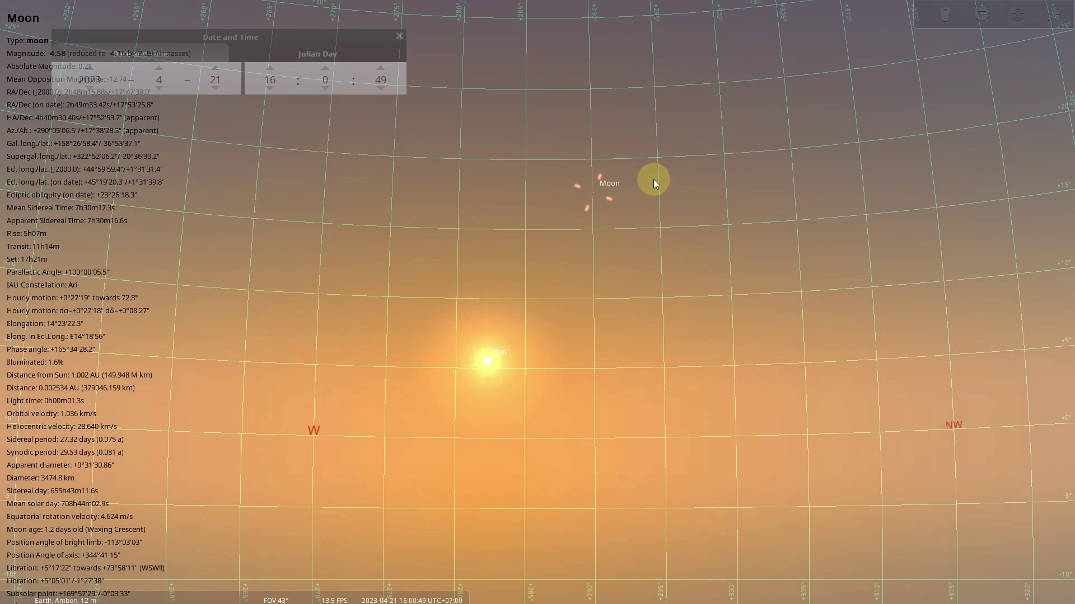
pyautogui.scroll(2, 607, 201)
pyautogui.scroll(2, 610, 193)
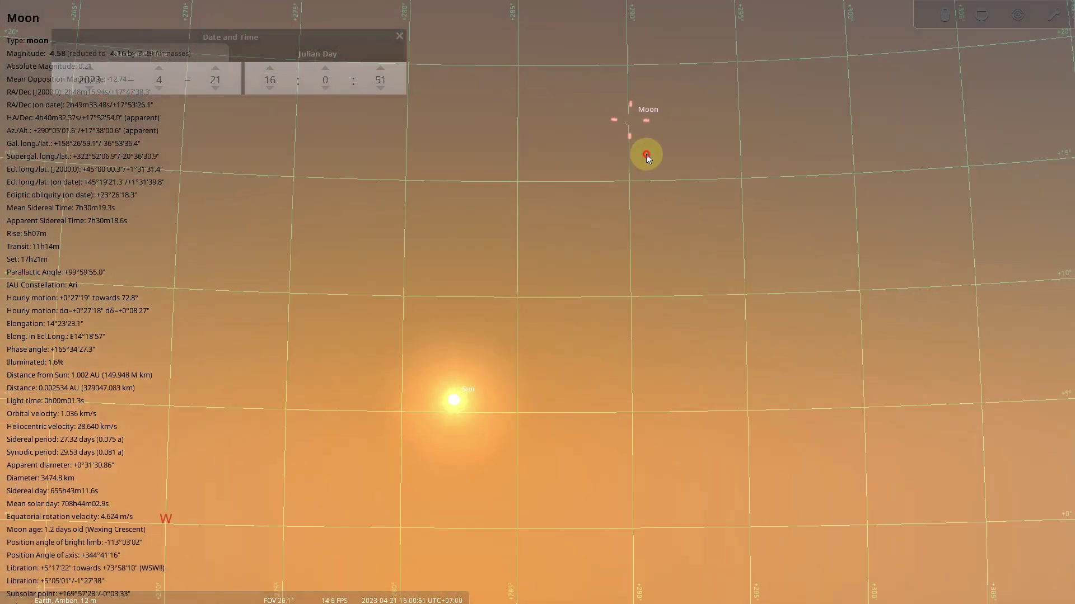
pyautogui.scroll(3, 611, 185)
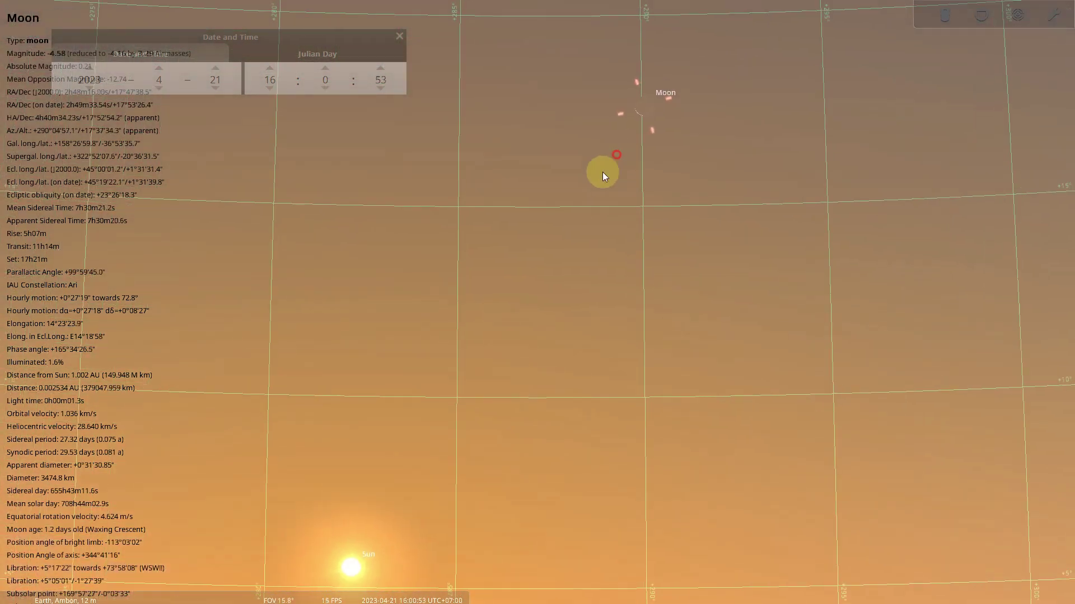
pyautogui.moveTo(602, 173); pyautogui.dragTo(541, 268)
pyautogui.scroll(3, 578, 216)
pyautogui.moveTo(579, 213); pyautogui.dragTo(542, 269)
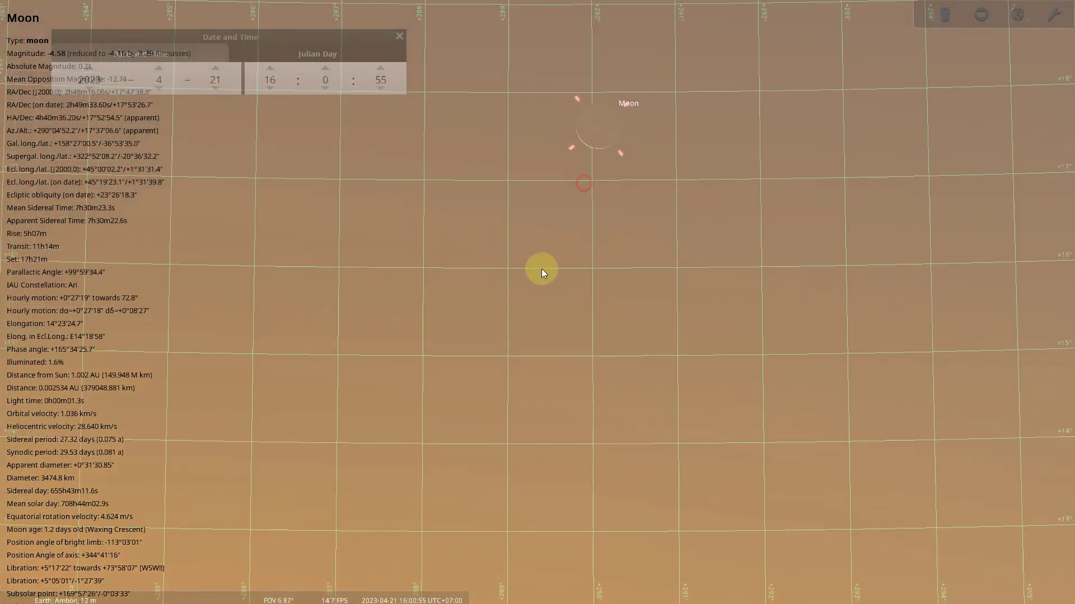
pyautogui.scroll(3, 564, 237)
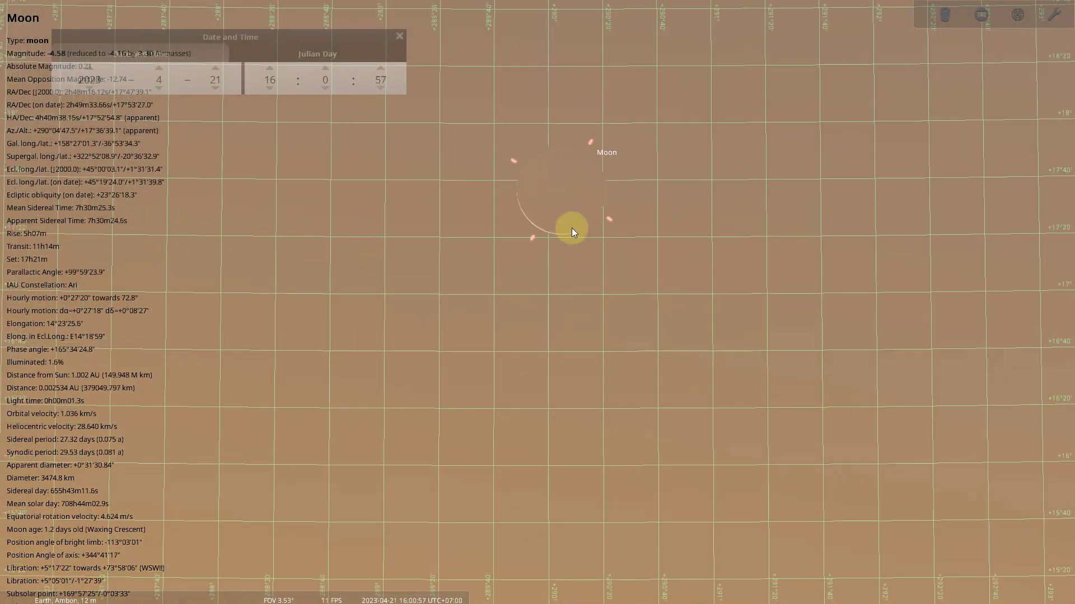
pyautogui.scroll(2, 572, 223)
pyautogui.moveTo(580, 224); pyautogui.dragTo(560, 304)
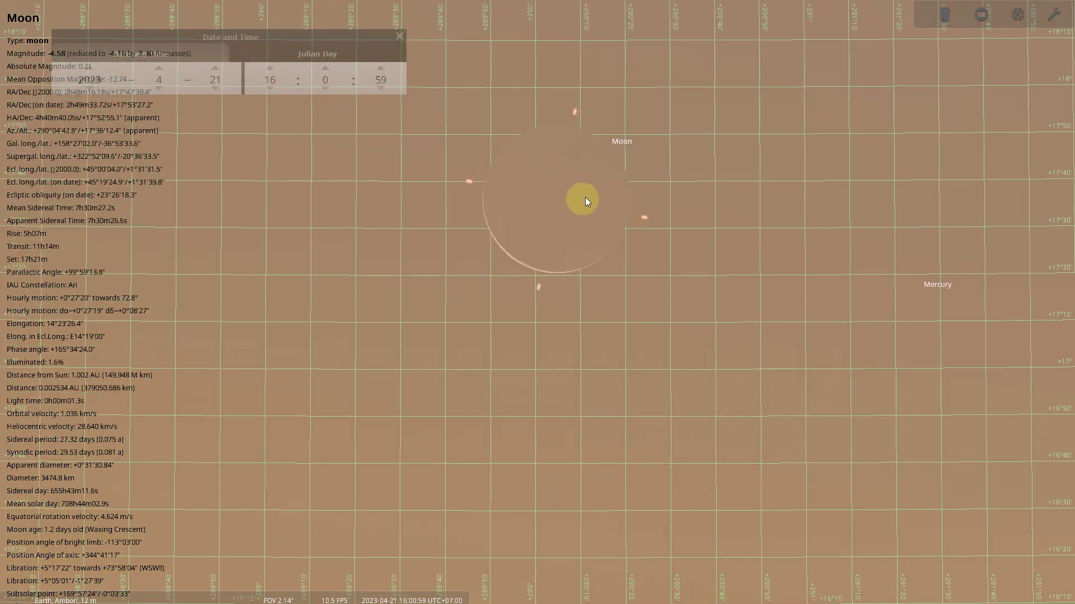
pyautogui.moveTo(689, 167); pyautogui.dragTo(660, 256)
pyautogui.scroll(1, 524, 345)
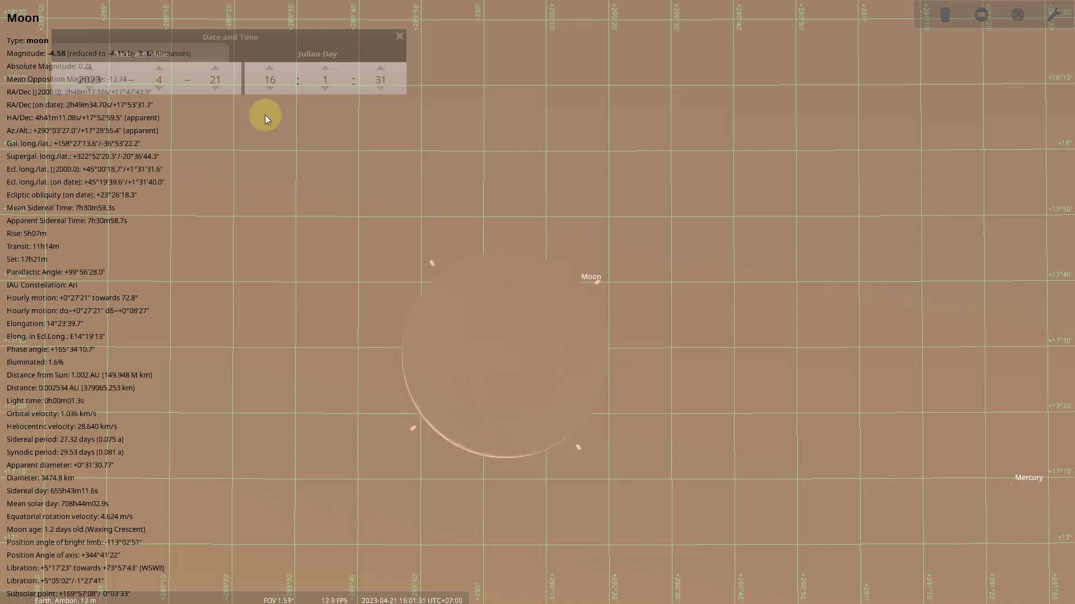
# Widen the view to show the Moon and the Sun together and compare their positions on the azimuthal grid.
pyautogui.click(199, 50)
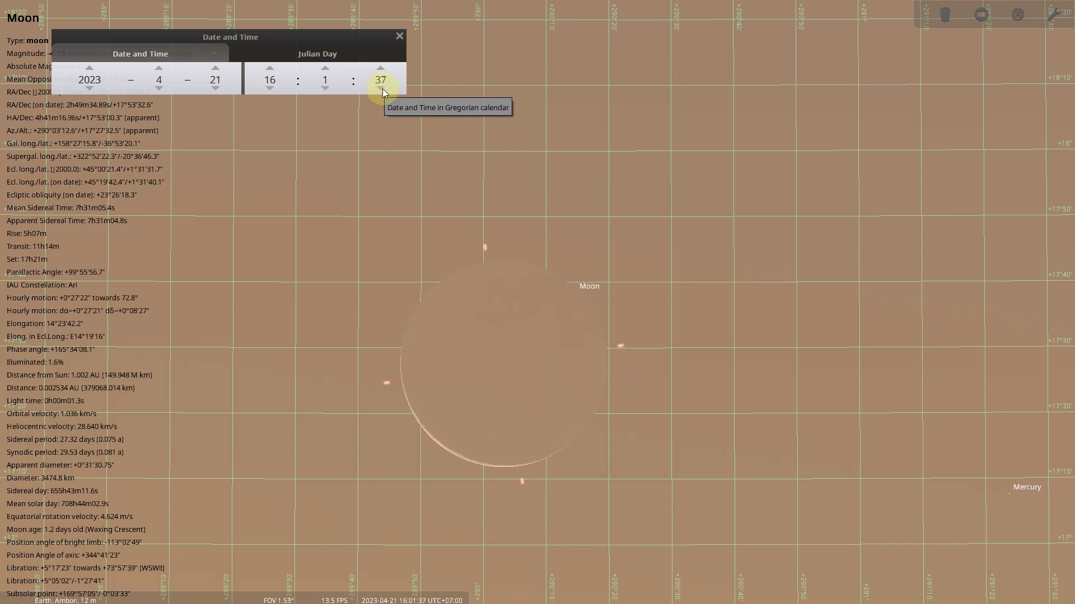
pyautogui.scroll(-1, 663, 367)
pyautogui.scroll(-3, 664, 368)
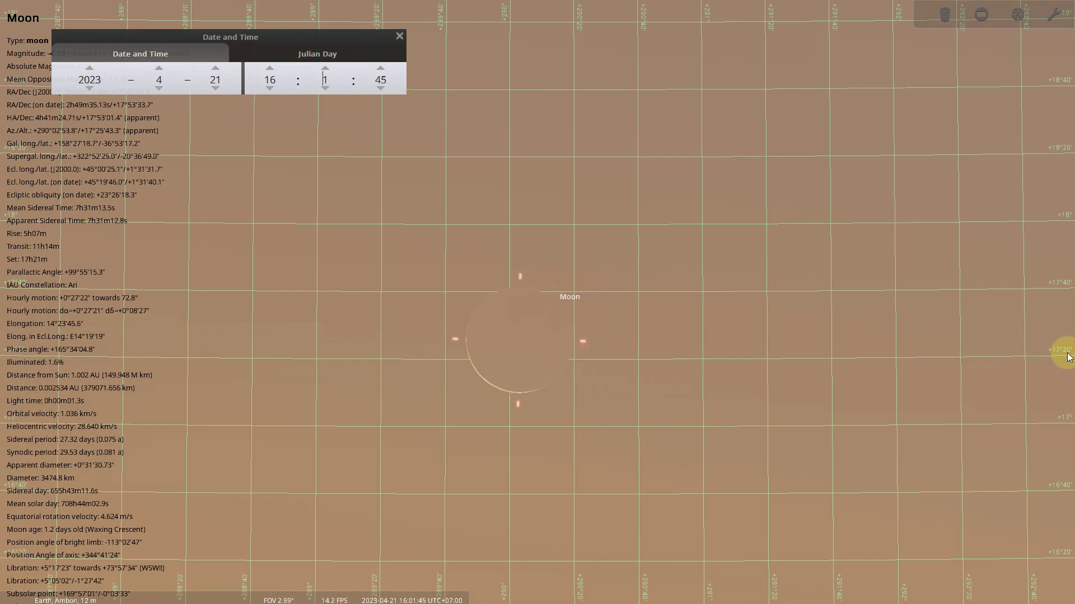
pyautogui.scroll(-3, 732, 335)
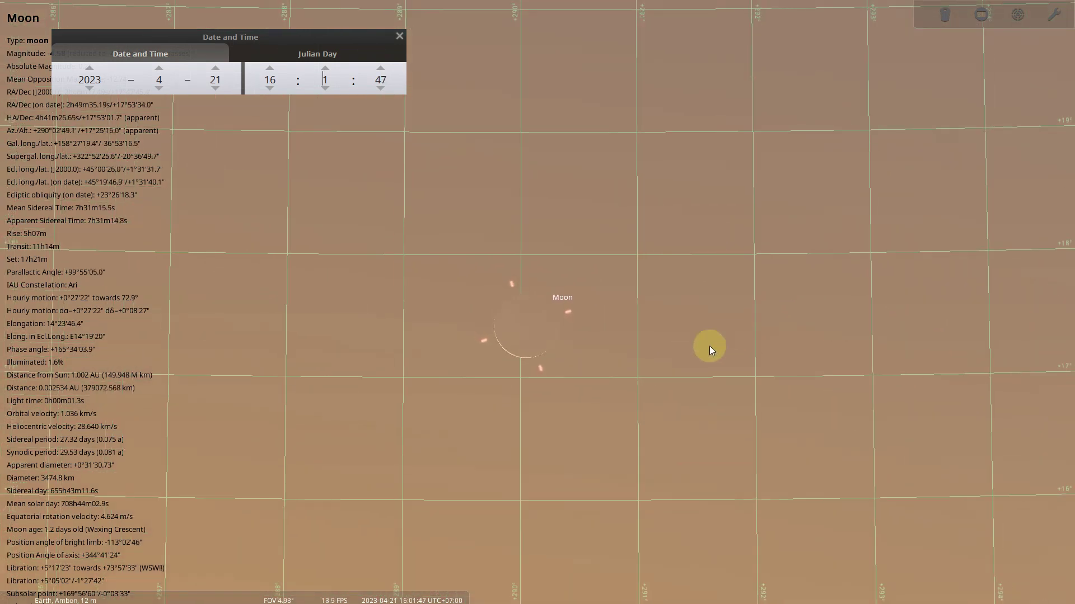
pyautogui.scroll(-3, 680, 300)
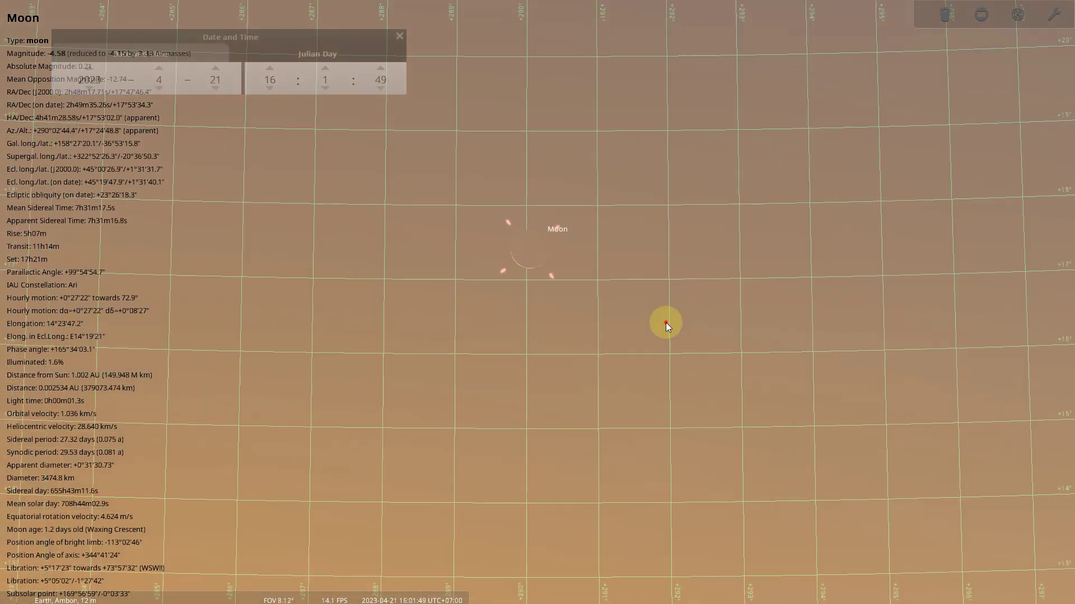
pyautogui.moveTo(665, 321); pyautogui.dragTo(660, 254)
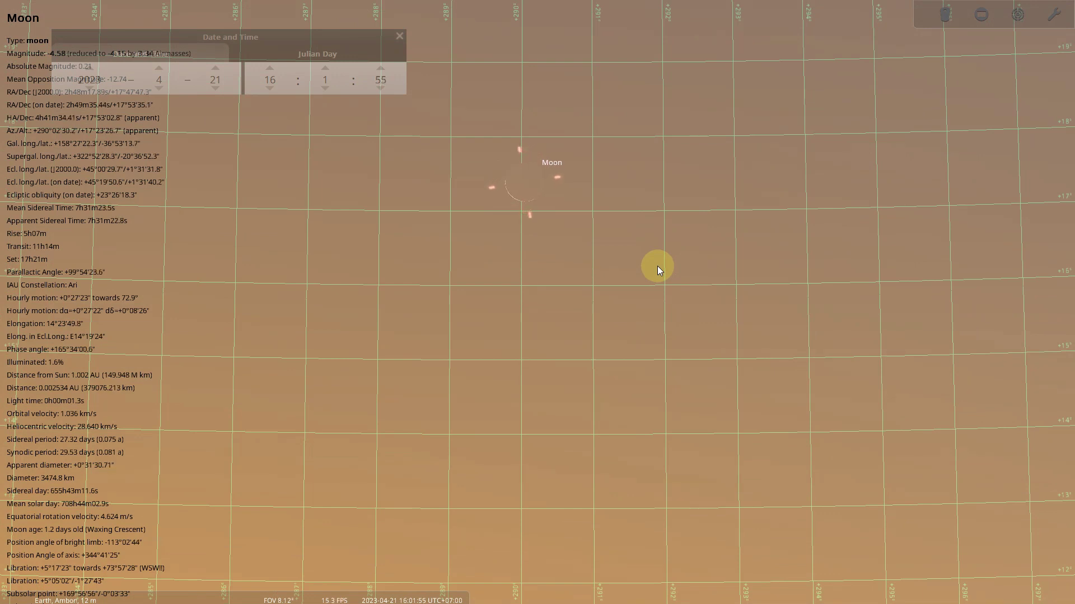
pyautogui.scroll(-3, 657, 266)
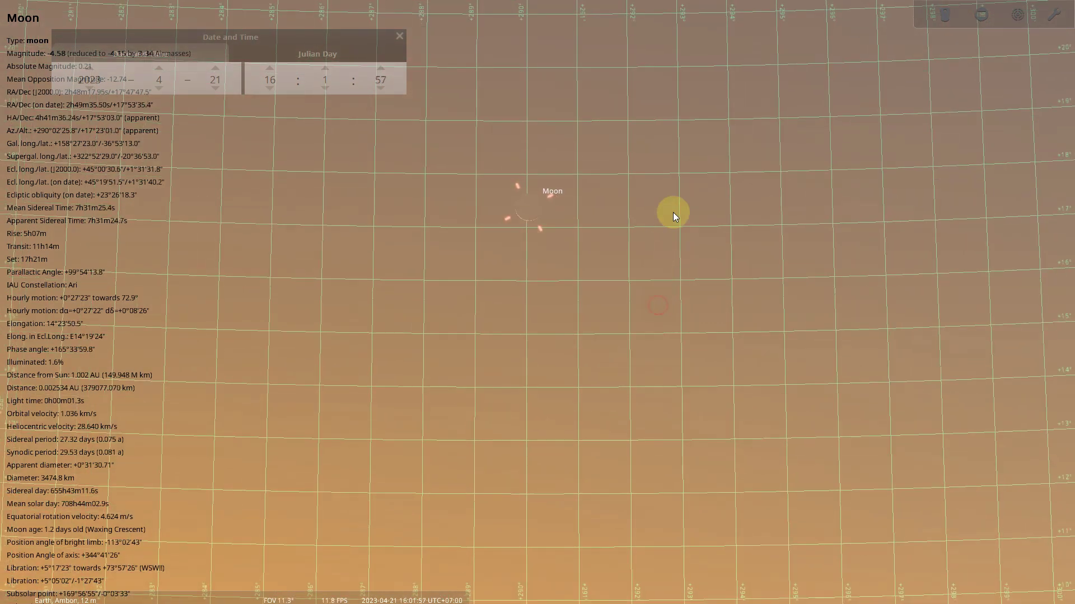
pyautogui.scroll(-5, 666, 222)
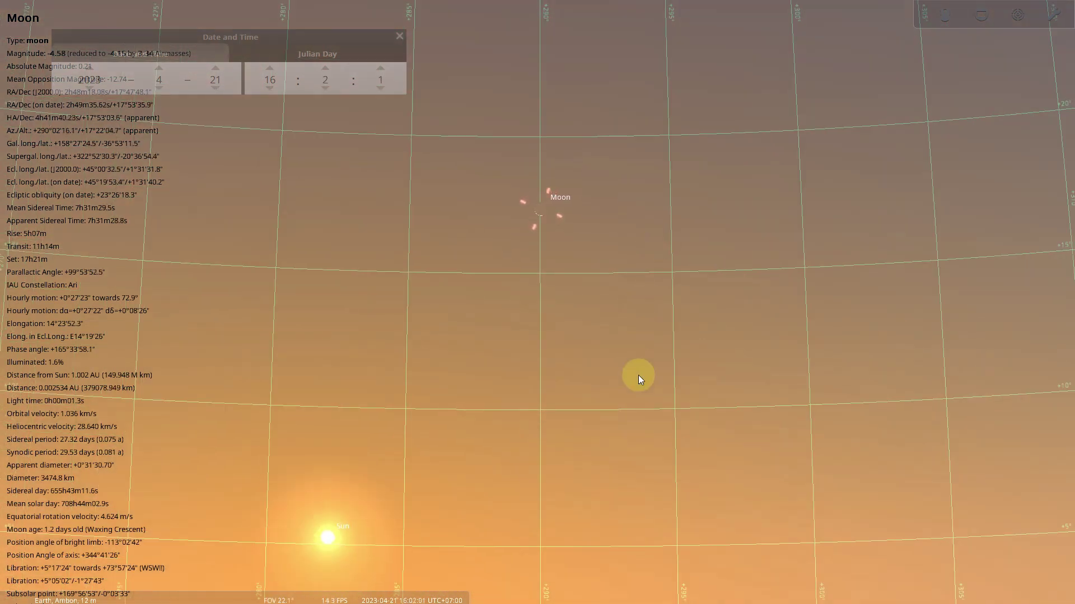
pyautogui.moveTo(638, 374); pyautogui.dragTo(664, 283)
pyautogui.moveTo(664, 332); pyautogui.dragTo(665, 283)
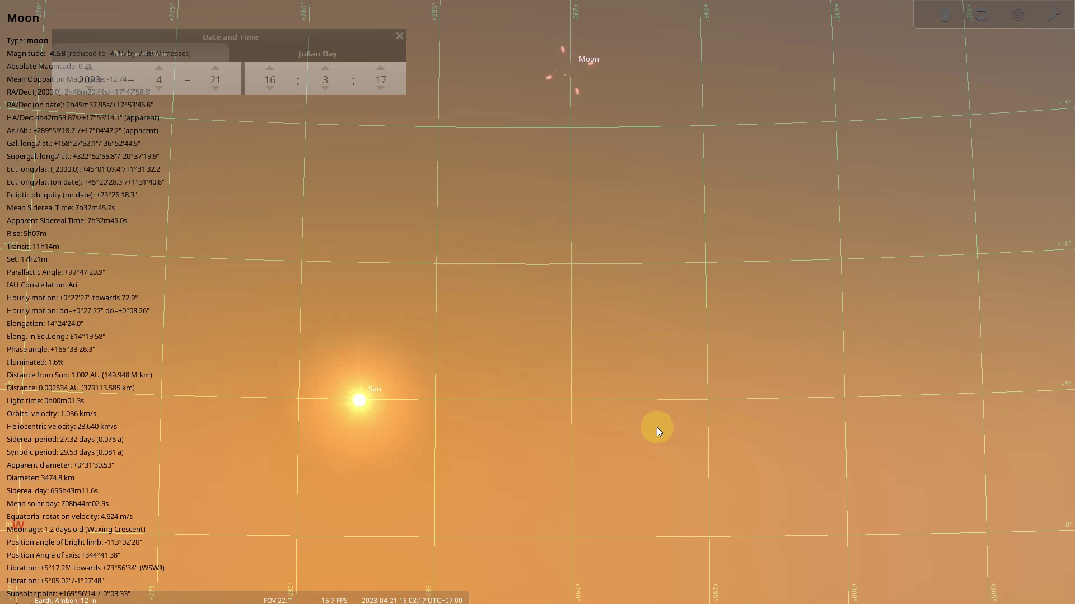
pyautogui.moveTo(469, 199); pyautogui.dragTo(503, 226)
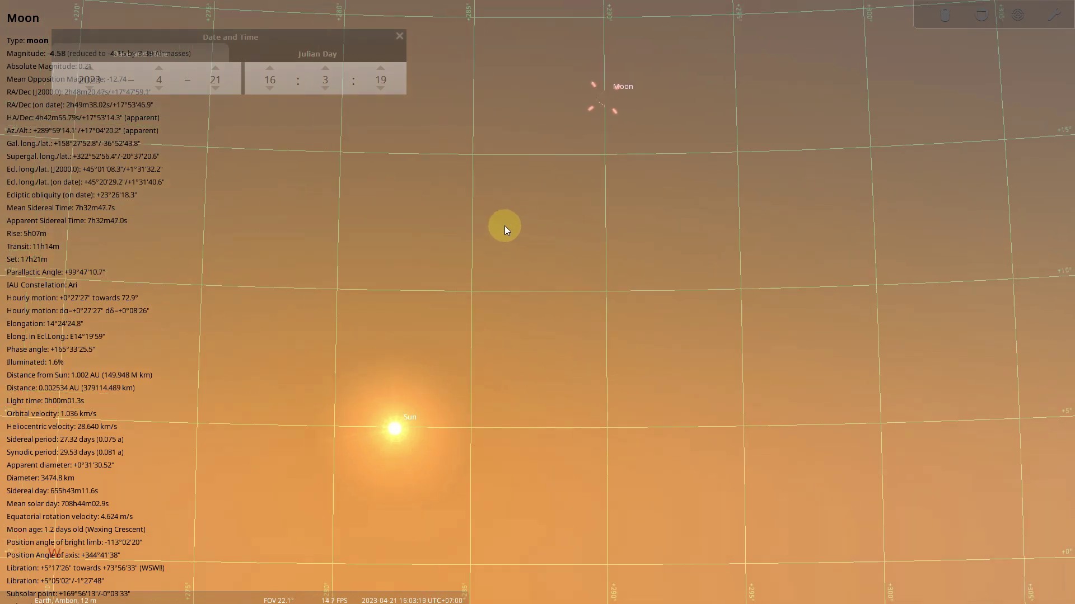
# Advance the simulation minutes to 16:26 on 21 April, bringing the Sun down to the horizon line.
pyautogui.click(325, 68)
pyautogui.click(325, 68)
pyautogui.click(325, 69)
pyautogui.click(324, 68)
pyautogui.click(325, 68)
pyautogui.click(324, 69)
pyautogui.click(325, 68)
pyautogui.click(325, 68)
pyautogui.click(325, 68)
pyautogui.click(325, 68)
pyautogui.click(325, 68)
pyautogui.click(326, 68)
pyautogui.click(324, 69)
pyautogui.click(326, 68)
pyautogui.click(325, 68)
pyautogui.click(324, 69)
pyautogui.click(325, 68)
pyautogui.click(325, 68)
pyautogui.click(326, 67)
pyautogui.click(324, 68)
pyautogui.click(325, 68)
pyautogui.click(325, 69)
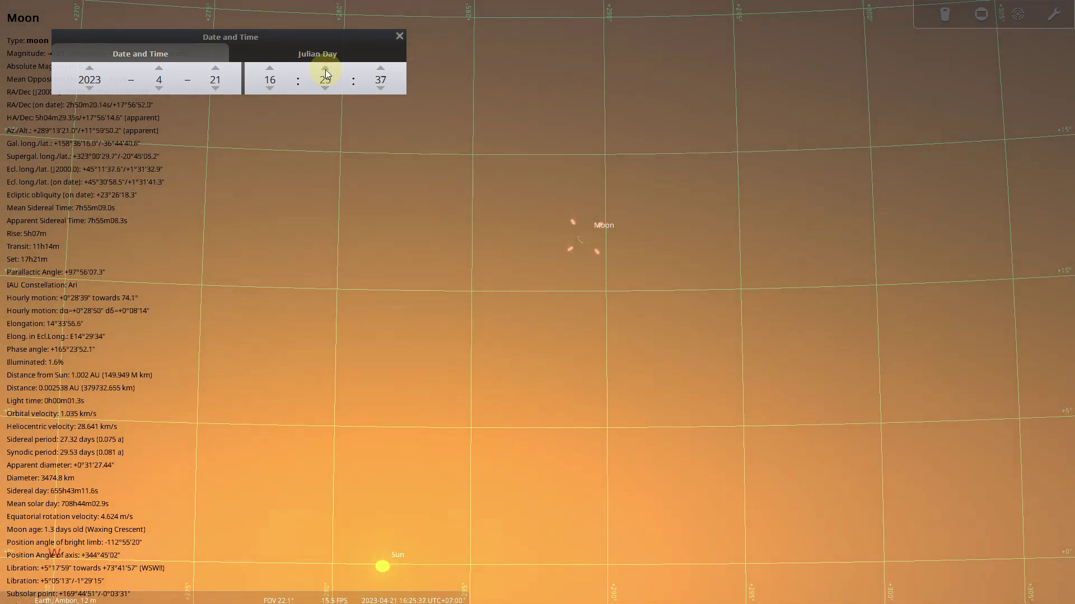
pyautogui.click(325, 67)
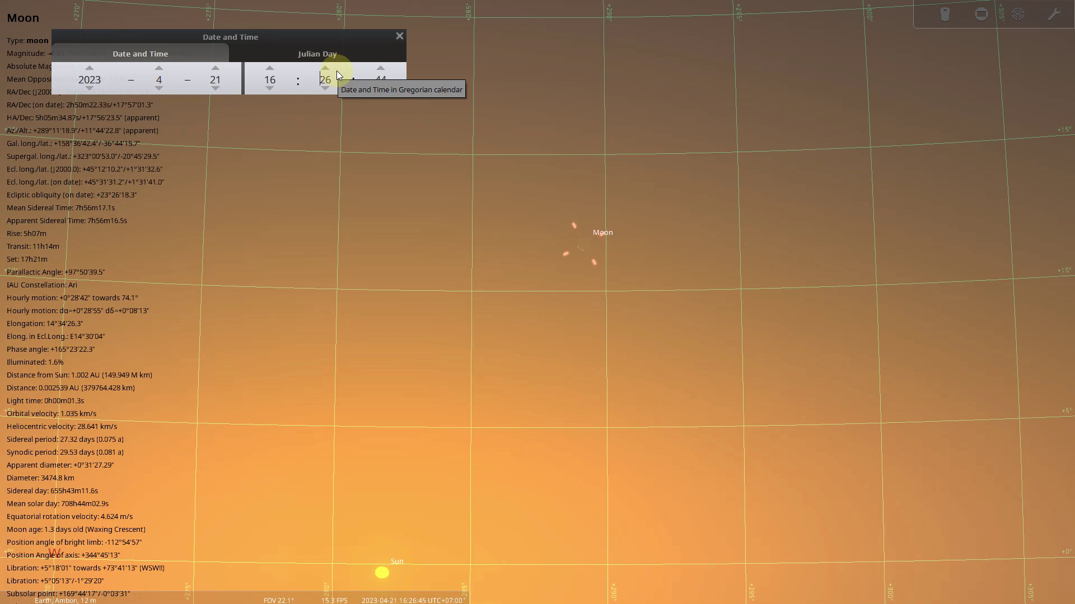
# Advance the simulation minutes on 21 April 2023 until the time reaches 16:56.
pyautogui.click(325, 68)
pyautogui.click(325, 69)
pyautogui.click(325, 68)
pyautogui.click(326, 68)
pyautogui.click(325, 68)
pyautogui.click(325, 68)
pyautogui.click(325, 69)
pyautogui.click(325, 68)
pyautogui.click(325, 68)
pyautogui.click(326, 69)
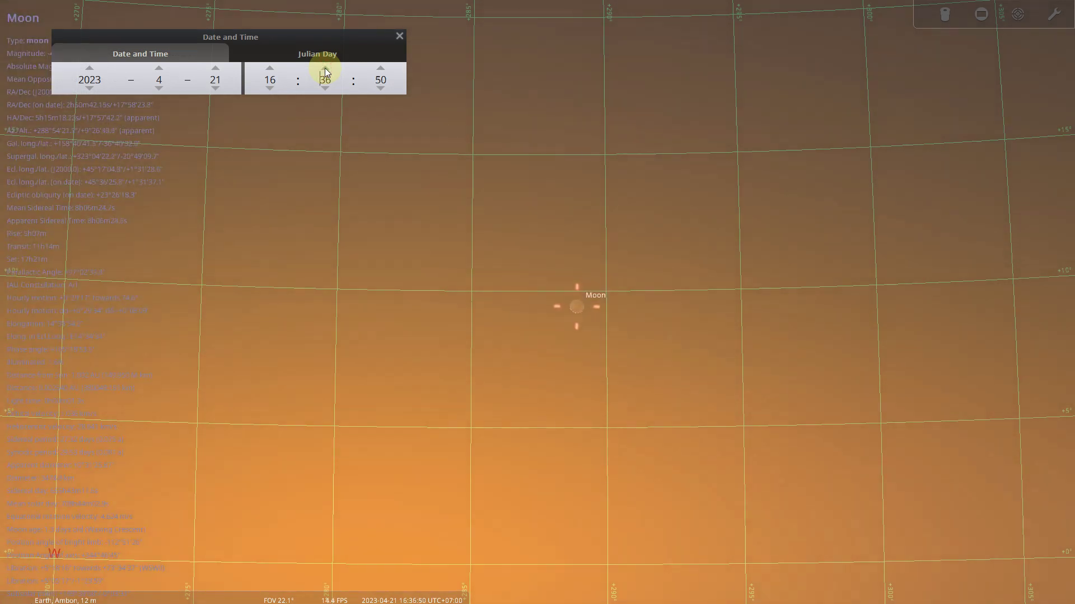
pyautogui.click(325, 68)
pyautogui.click(326, 69)
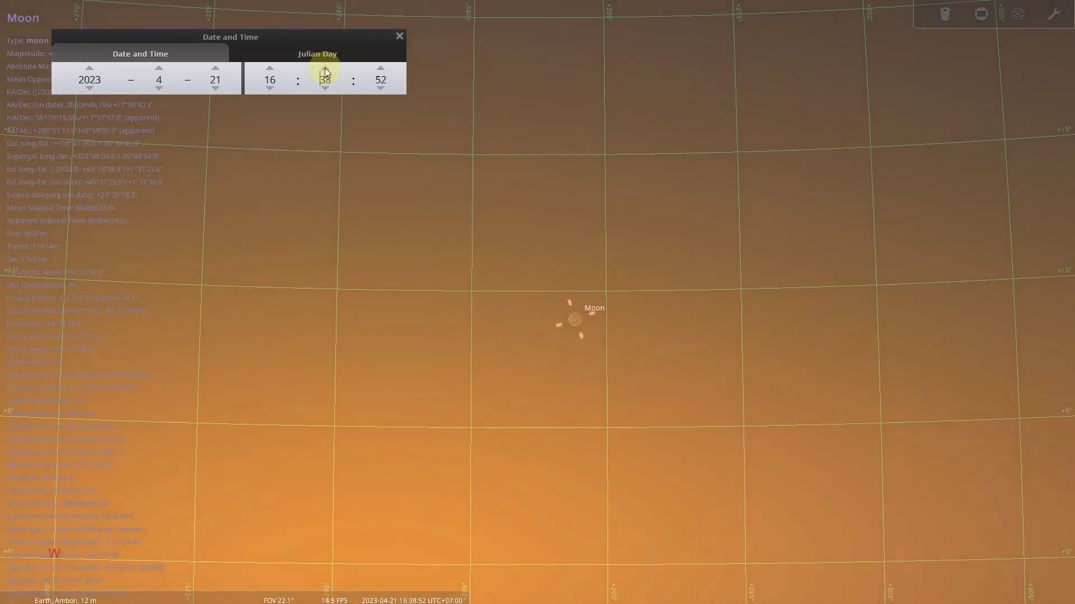
pyautogui.click(325, 68)
pyautogui.click(325, 68)
pyautogui.click(326, 69)
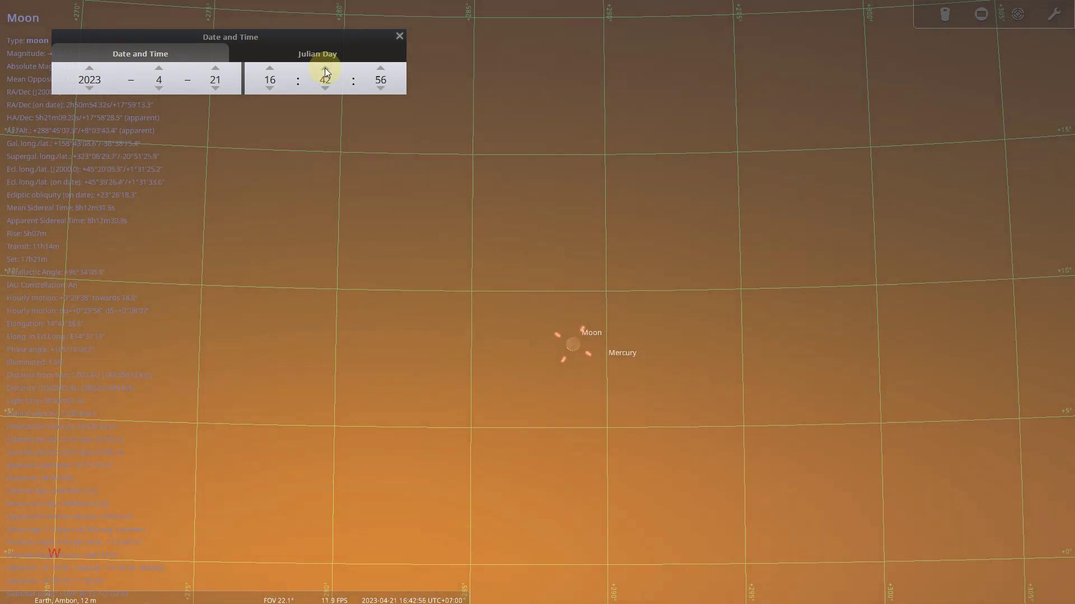
pyautogui.click(326, 68)
pyautogui.click(326, 68)
pyautogui.click(325, 68)
pyautogui.click(326, 68)
pyautogui.click(326, 68)
pyautogui.click(326, 69)
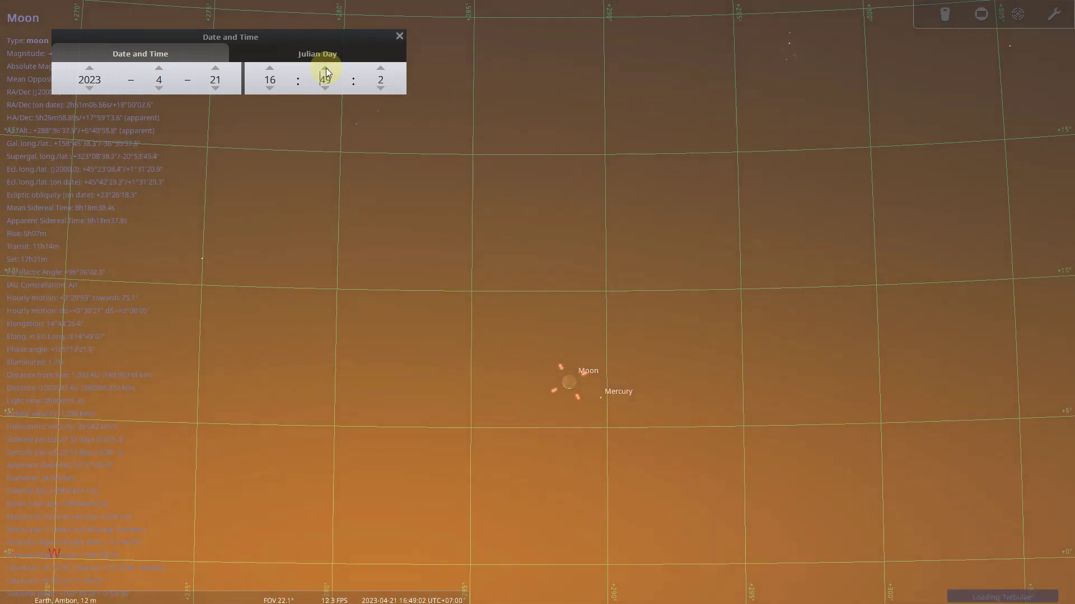
pyautogui.click(326, 68)
pyautogui.click(326, 67)
pyautogui.click(325, 67)
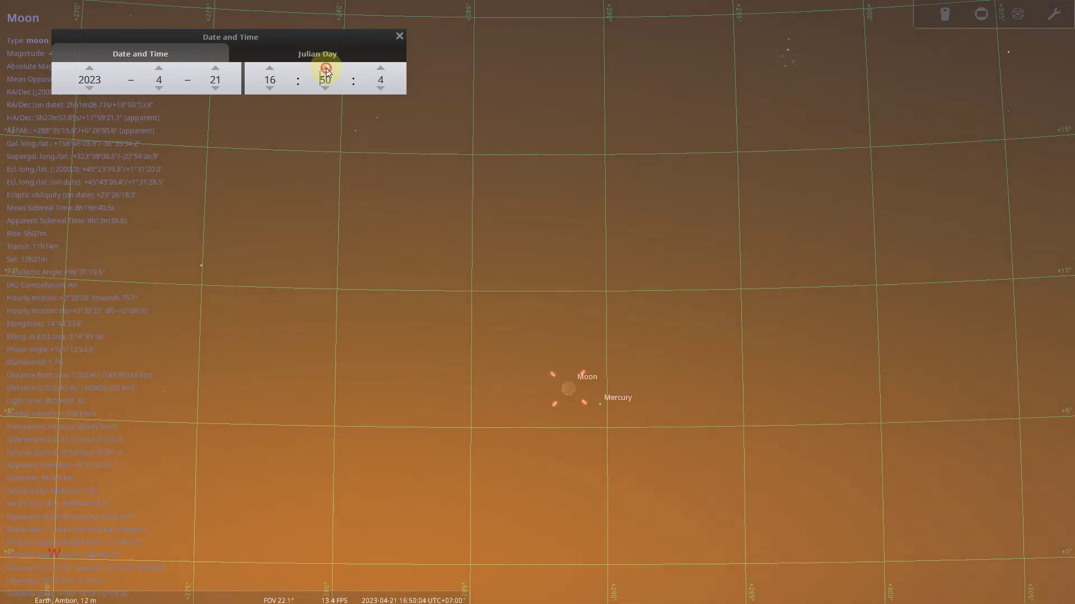
pyautogui.click(326, 69)
pyautogui.click(325, 68)
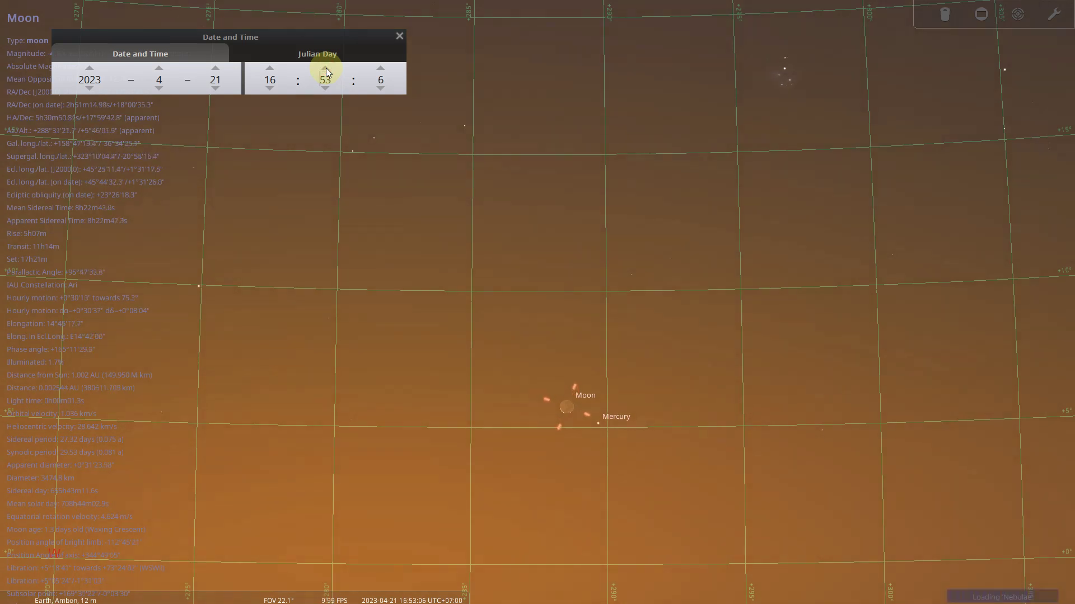
pyautogui.click(325, 69)
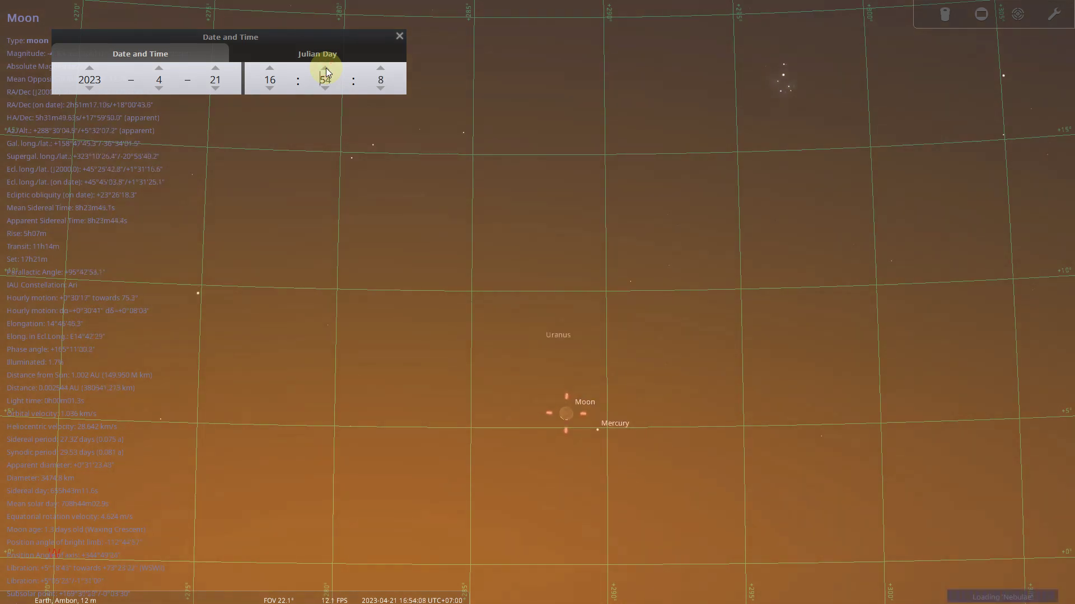
pyautogui.click(327, 69)
pyautogui.click(325, 68)
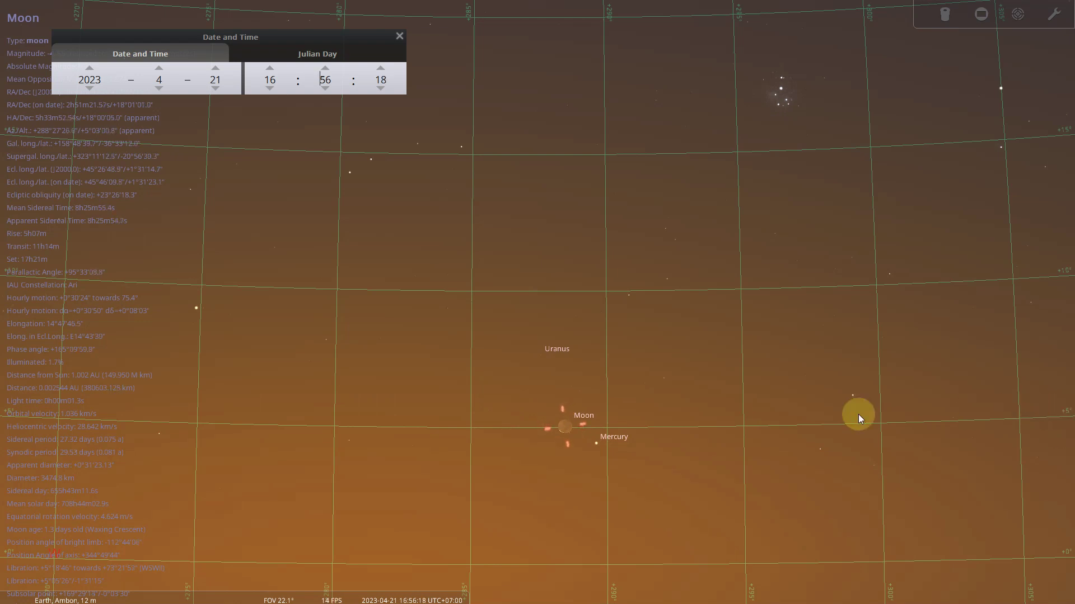
# Centre the Moon and enlarge it until its disc fills much of the view to examine the thin lit crescent.
pyautogui.moveTo(674, 502); pyautogui.dragTo(507, 361)
pyautogui.scroll(3, 480, 342)
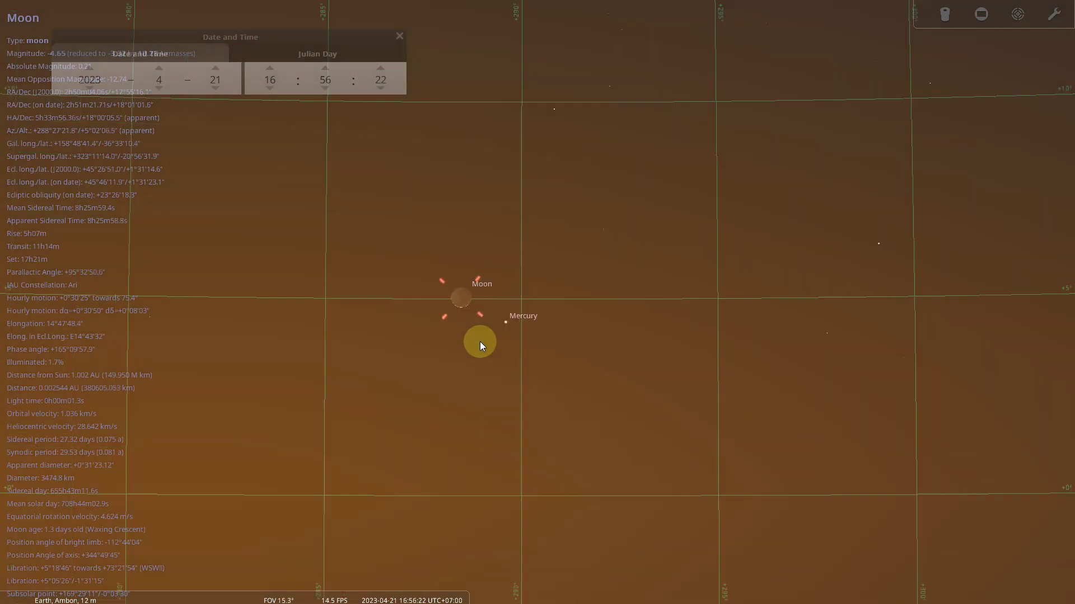
pyautogui.moveTo(550, 286); pyautogui.dragTo(658, 314)
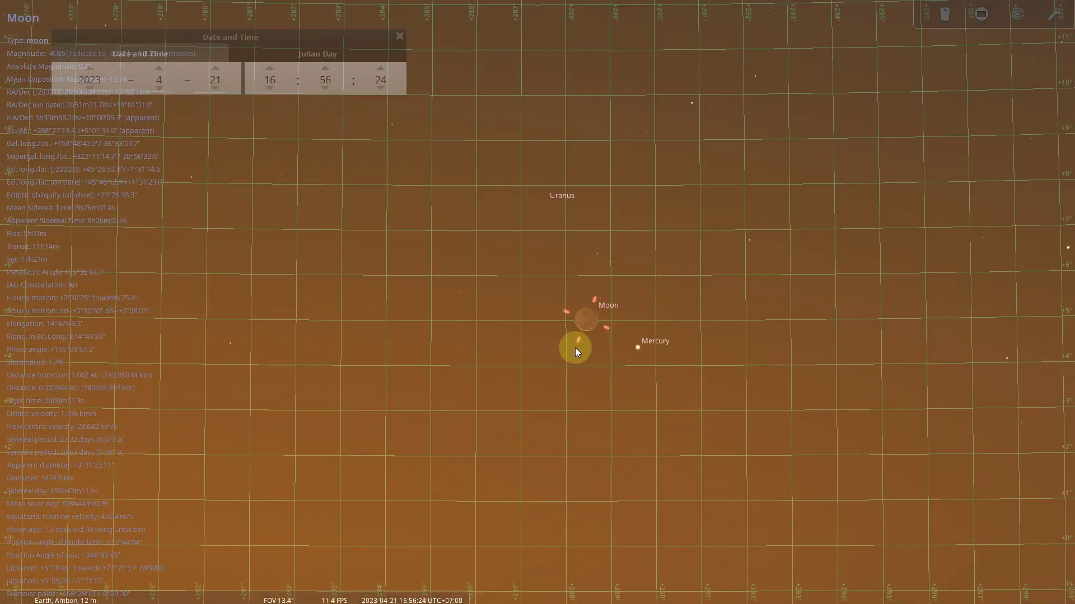
pyautogui.scroll(3, 576, 347)
pyautogui.scroll(3, 681, 359)
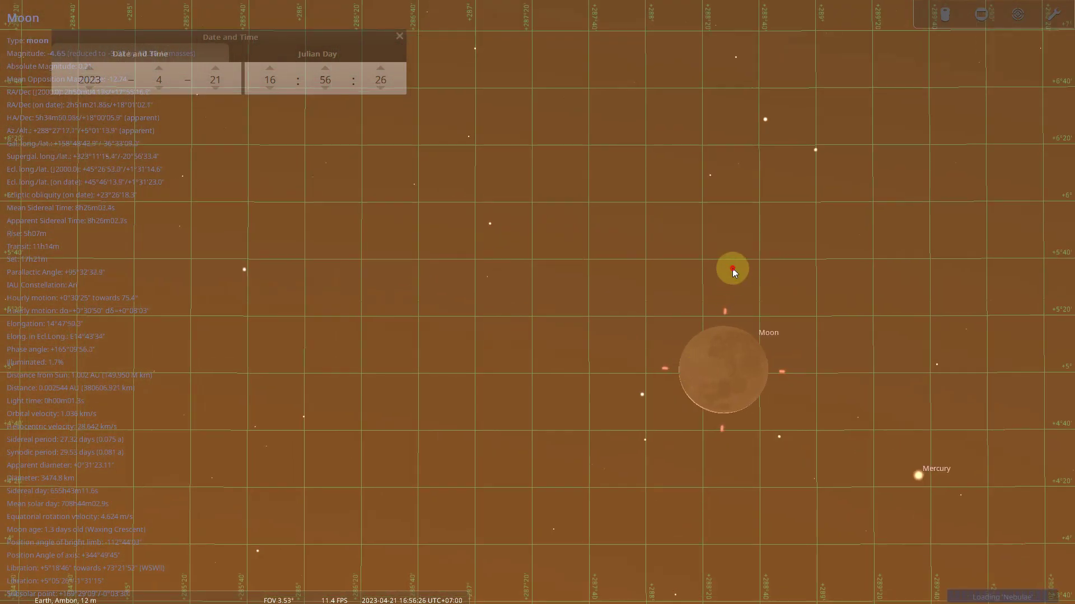
pyautogui.moveTo(730, 269); pyautogui.dragTo(538, 191)
pyautogui.scroll(2, 533, 363)
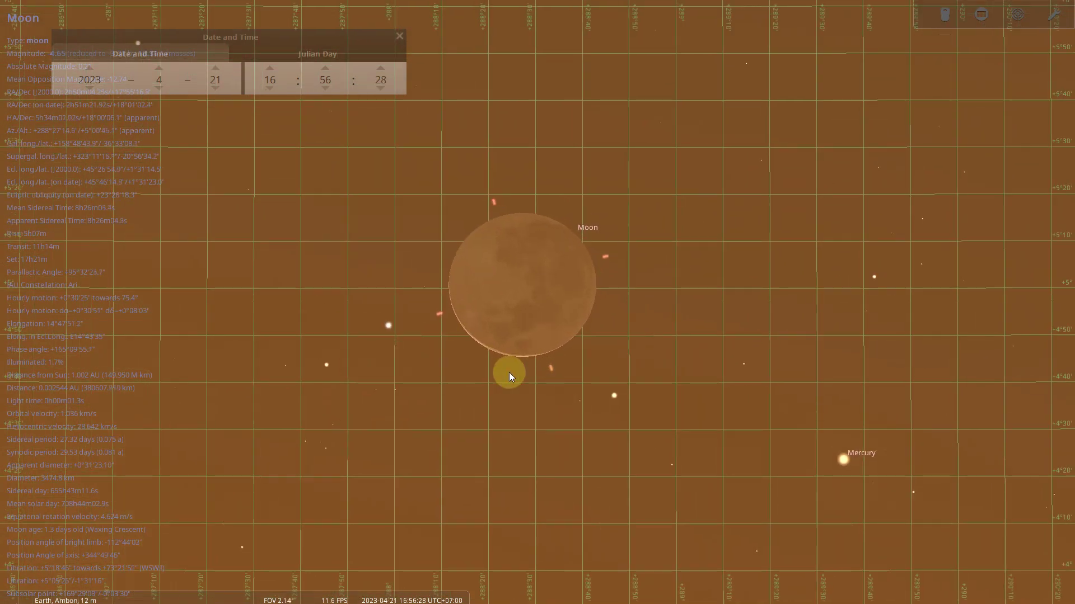
pyautogui.scroll(2, 509, 372)
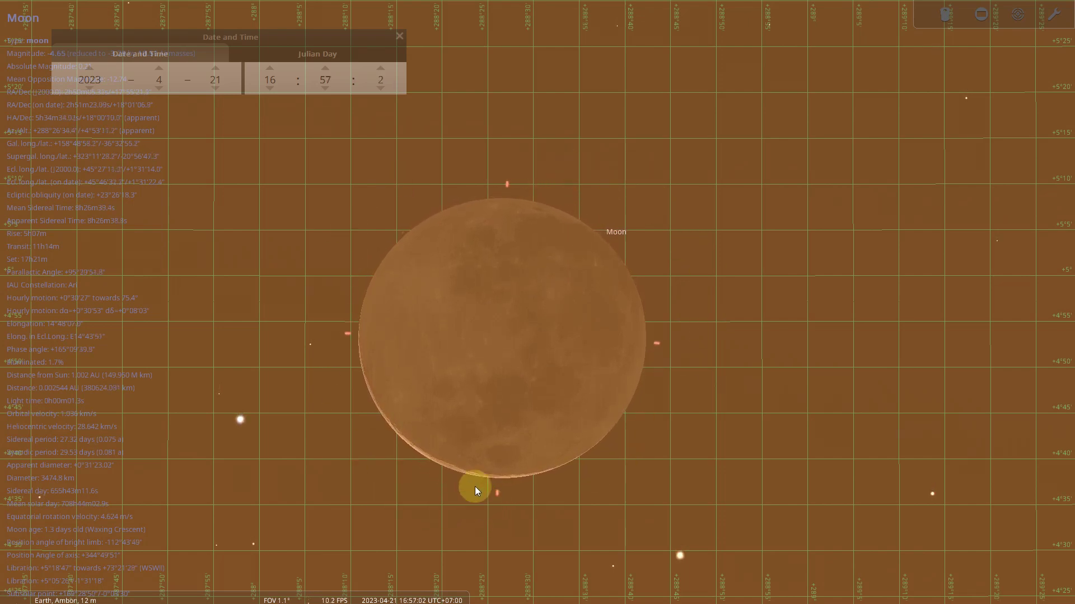
# Widen the view to about 26° to compare the Moon and Mercury above the horizon line with the Sun below it.
pyautogui.scroll(-4, 628, 486)
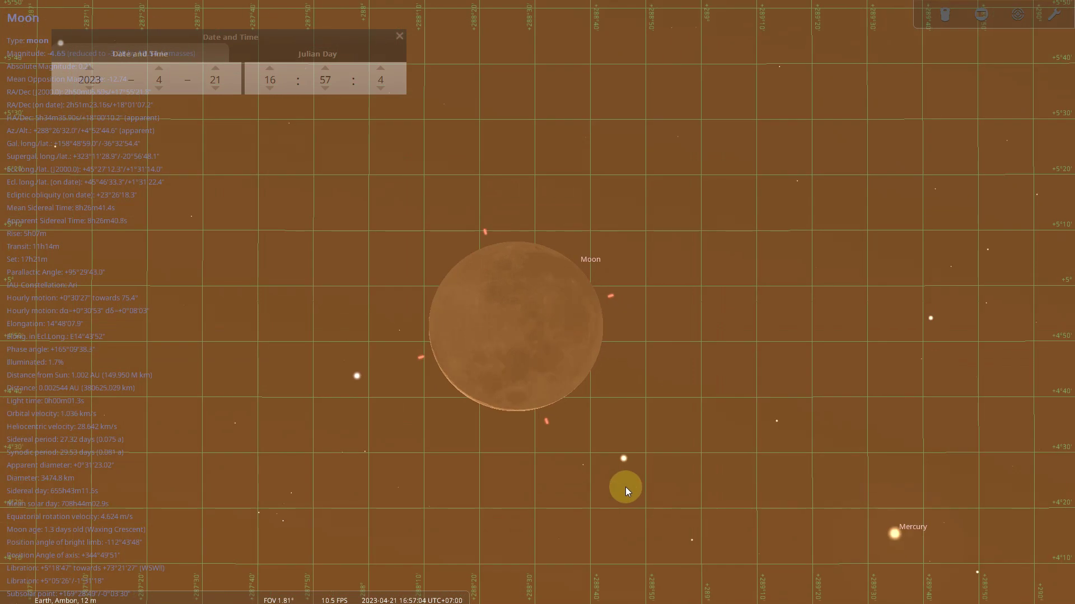
pyautogui.scroll(-3, 624, 488)
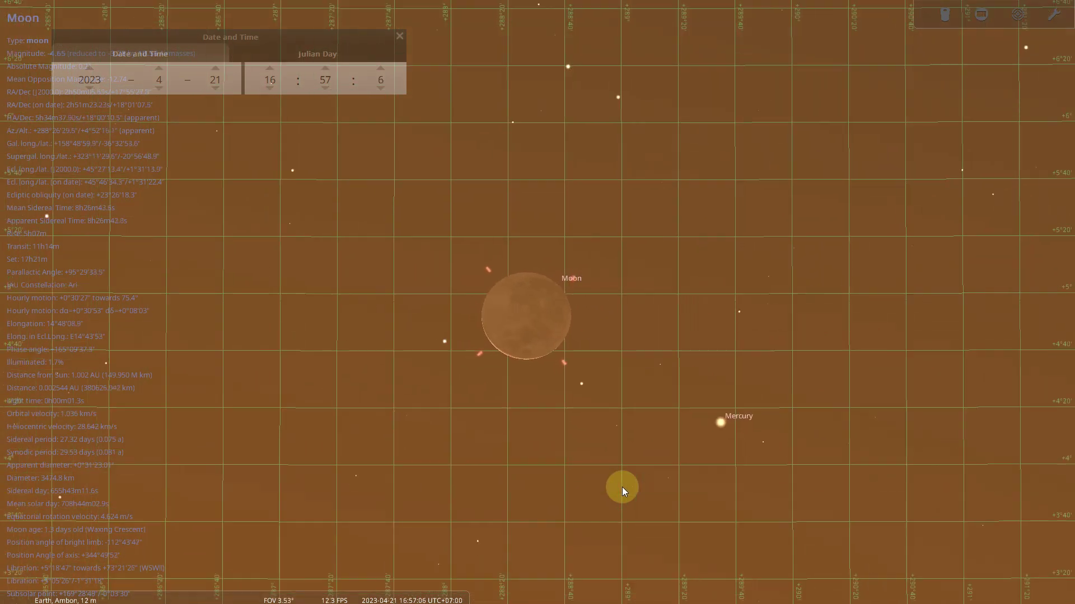
pyautogui.scroll(-3, 621, 488)
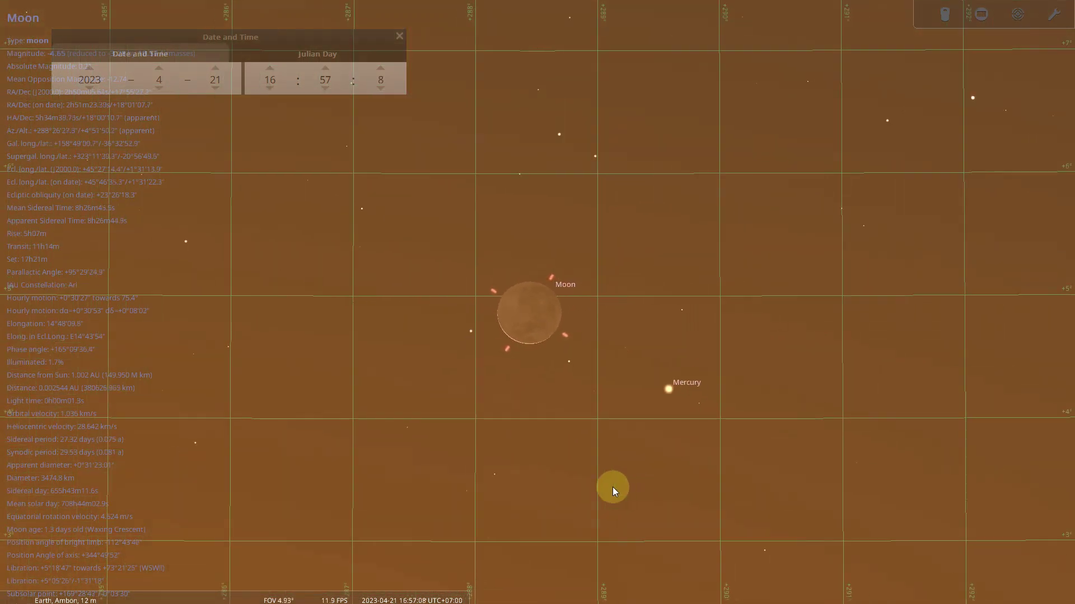
pyautogui.moveTo(564, 477); pyautogui.dragTo(574, 413)
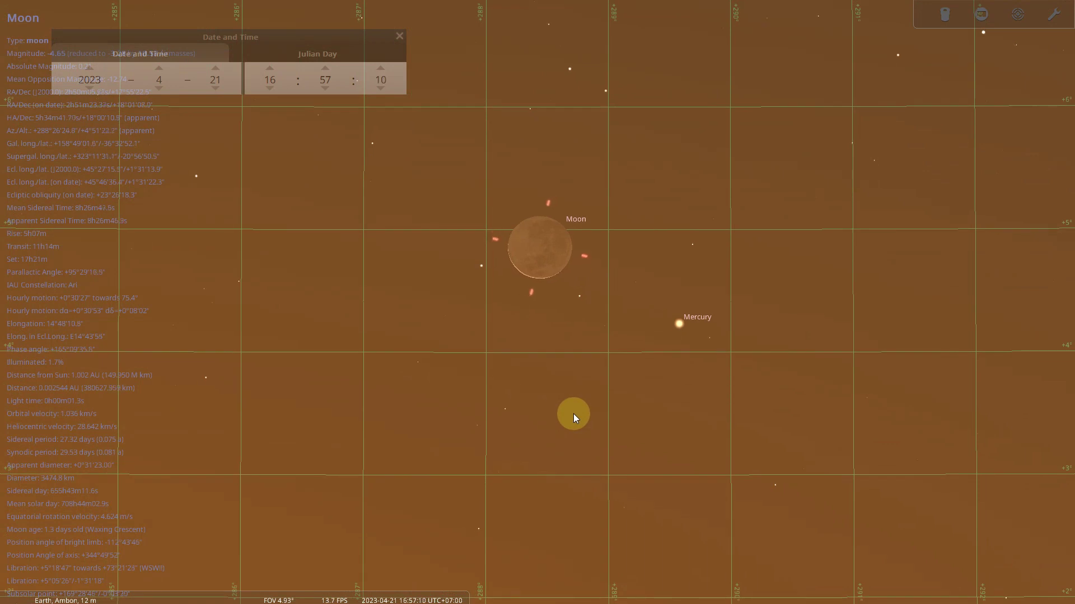
pyautogui.scroll(-3, 568, 414)
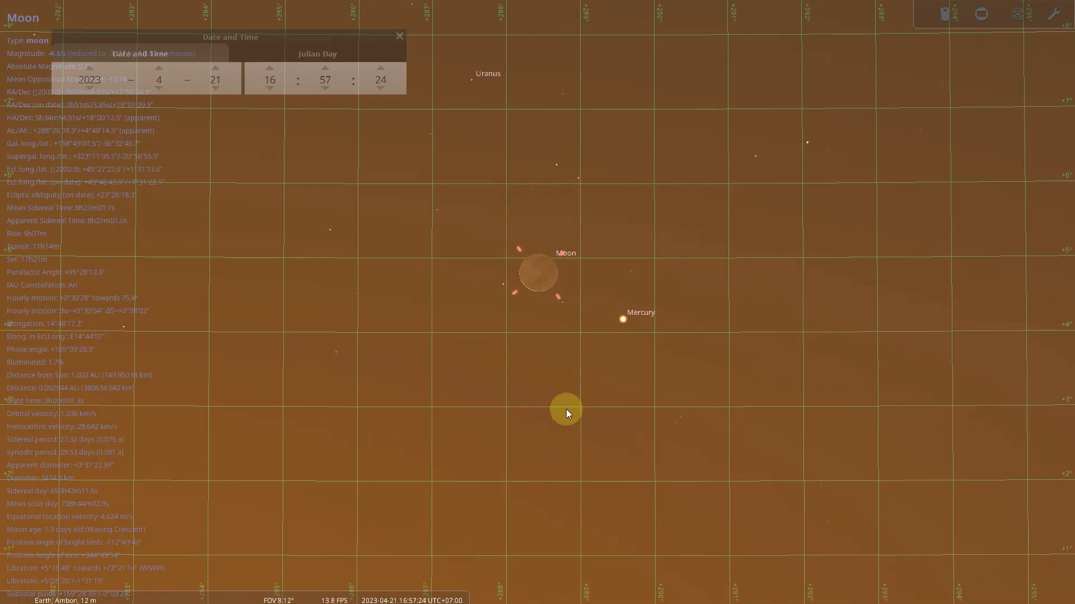
pyautogui.moveTo(547, 384); pyautogui.dragTo(577, 310)
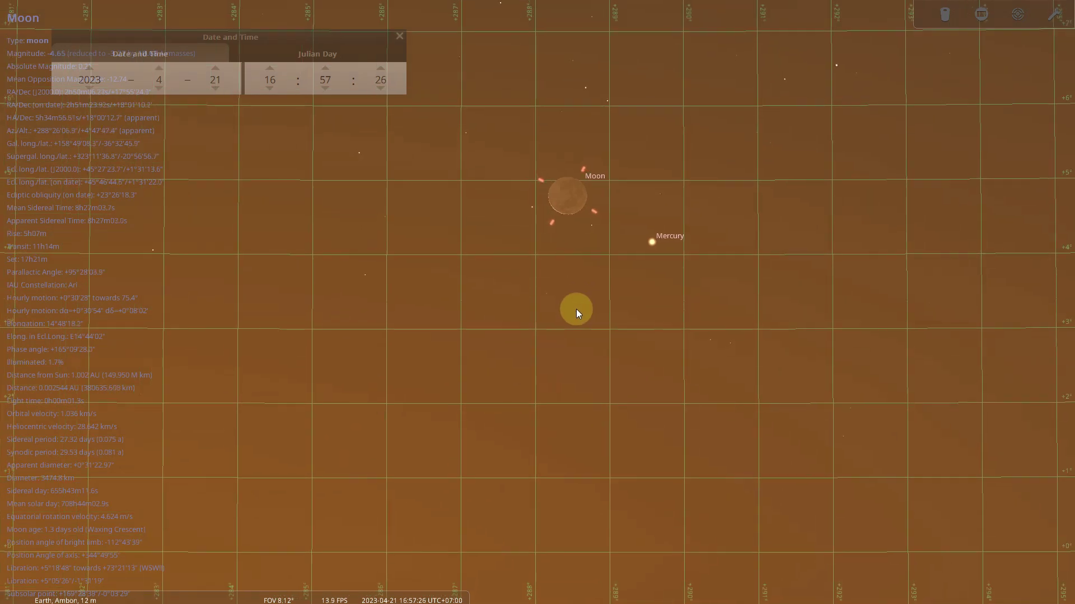
pyautogui.scroll(-2, 575, 310)
pyautogui.scroll(-3, 575, 323)
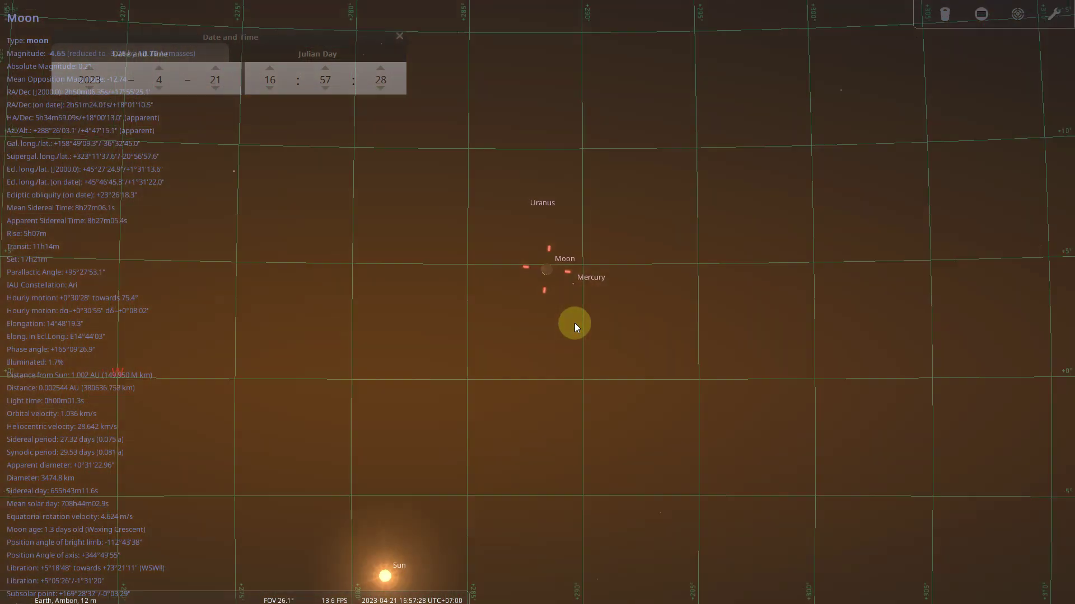
pyautogui.moveTo(640, 344); pyautogui.dragTo(668, 224)
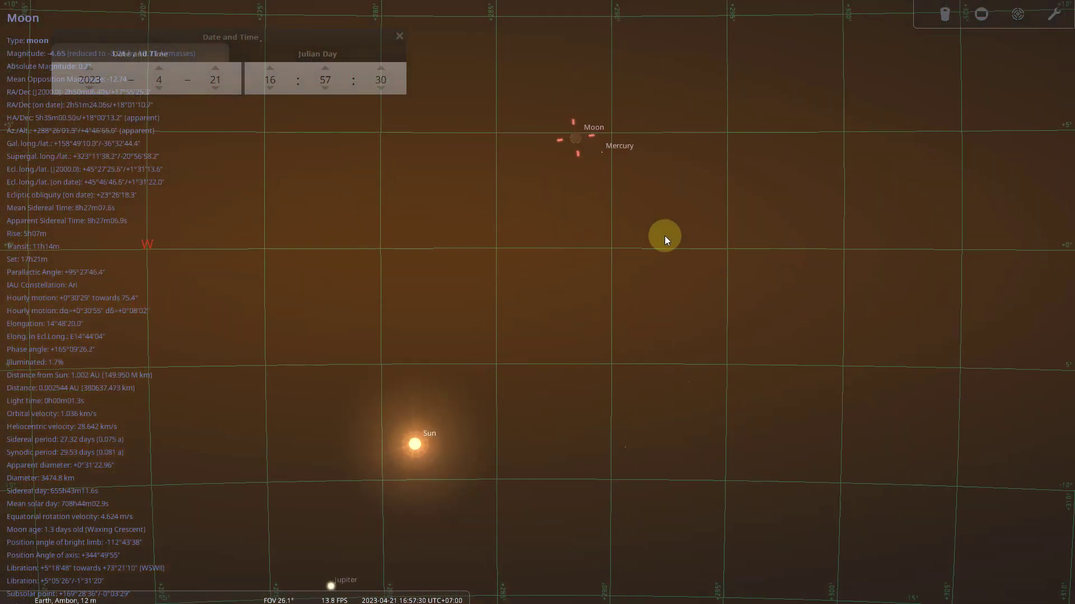
pyautogui.moveTo(648, 244); pyautogui.dragTo(646, 281)
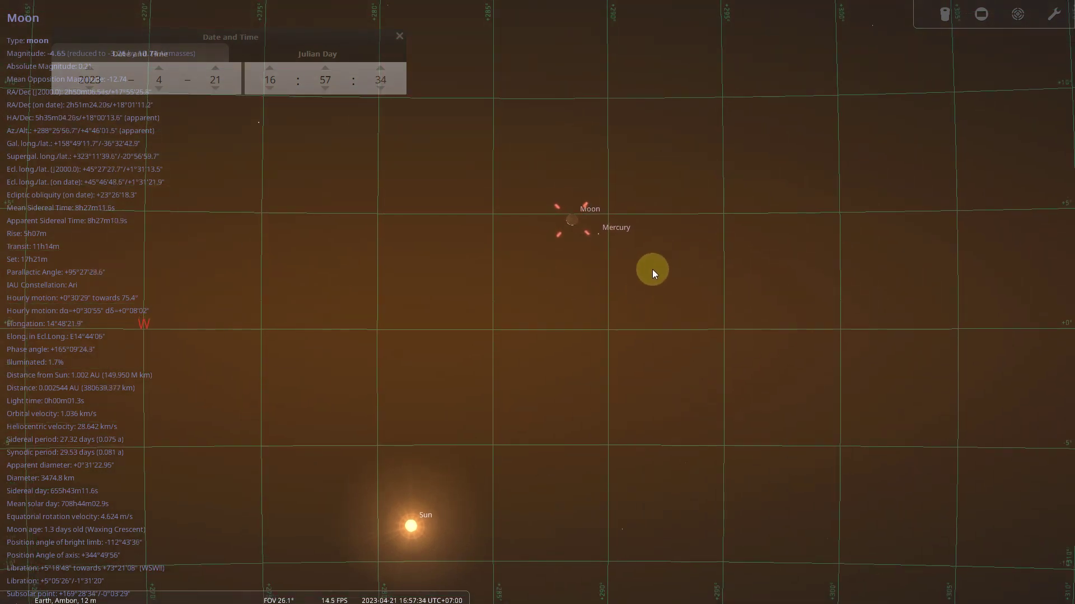
# Narrow the view to about 16° around the Moon and Mercury to examine their height above the horizon line.
pyautogui.scroll(3, 651, 256)
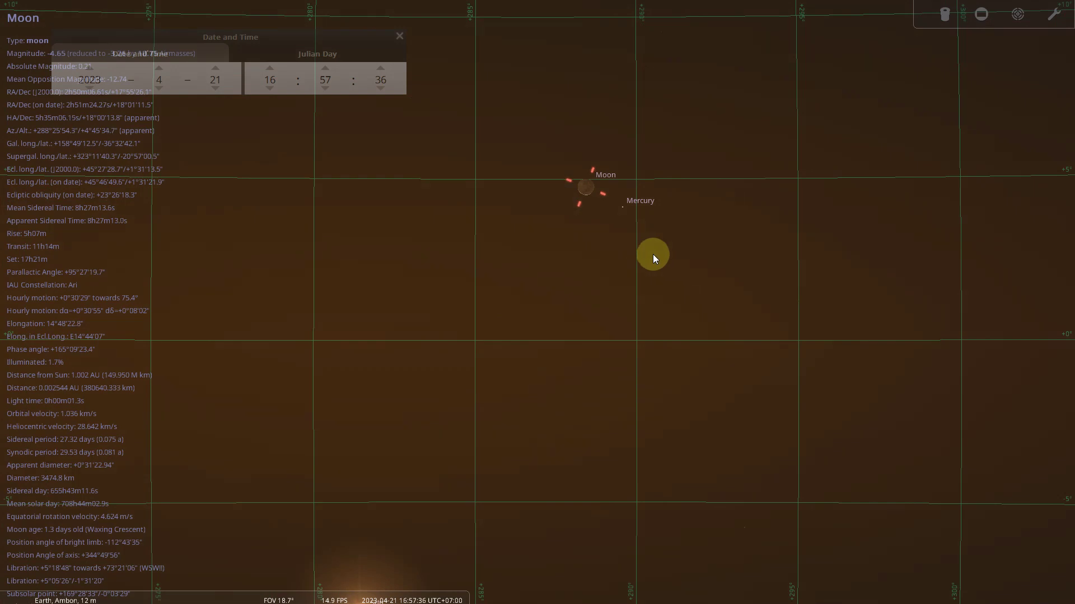
pyautogui.moveTo(624, 258); pyautogui.dragTo(667, 278)
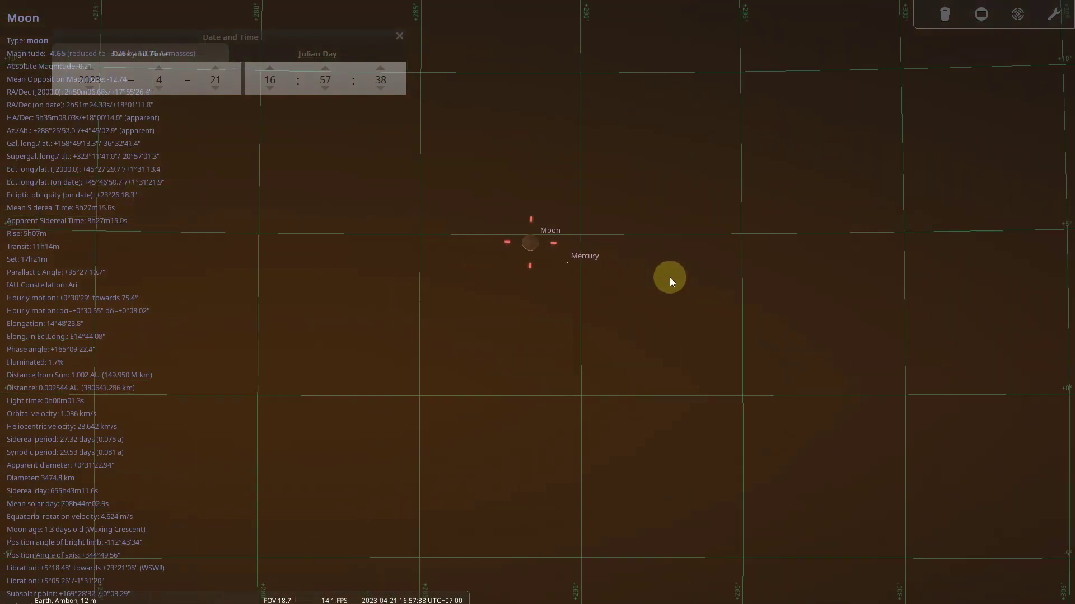
pyautogui.scroll(2, 644, 281)
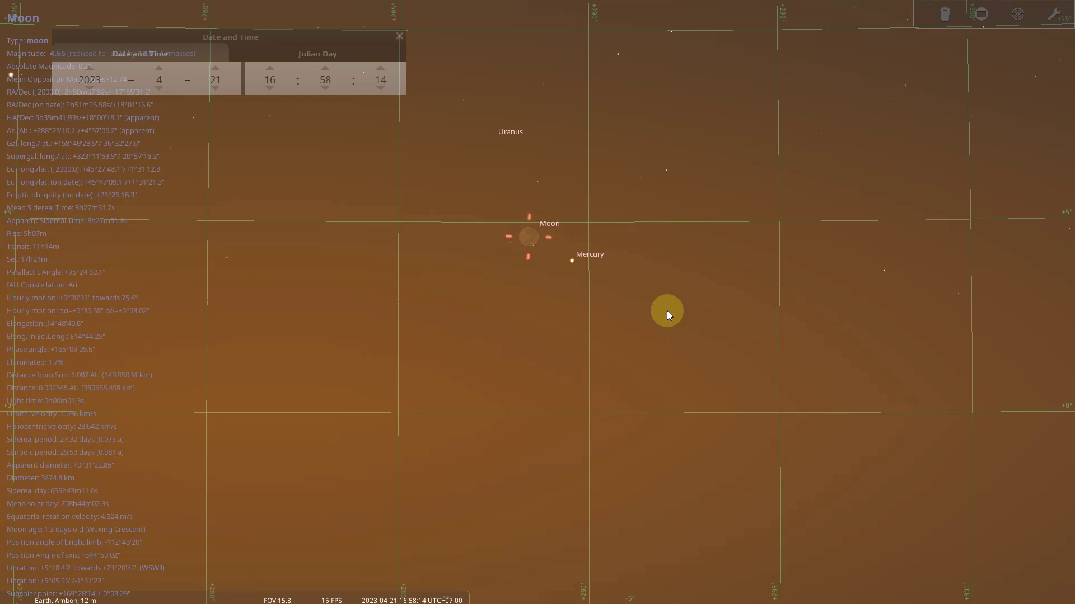
pyautogui.moveTo(672, 292); pyautogui.dragTo(648, 300)
pyautogui.scroll(1, 647, 301)
pyautogui.scroll(-1, 647, 302)
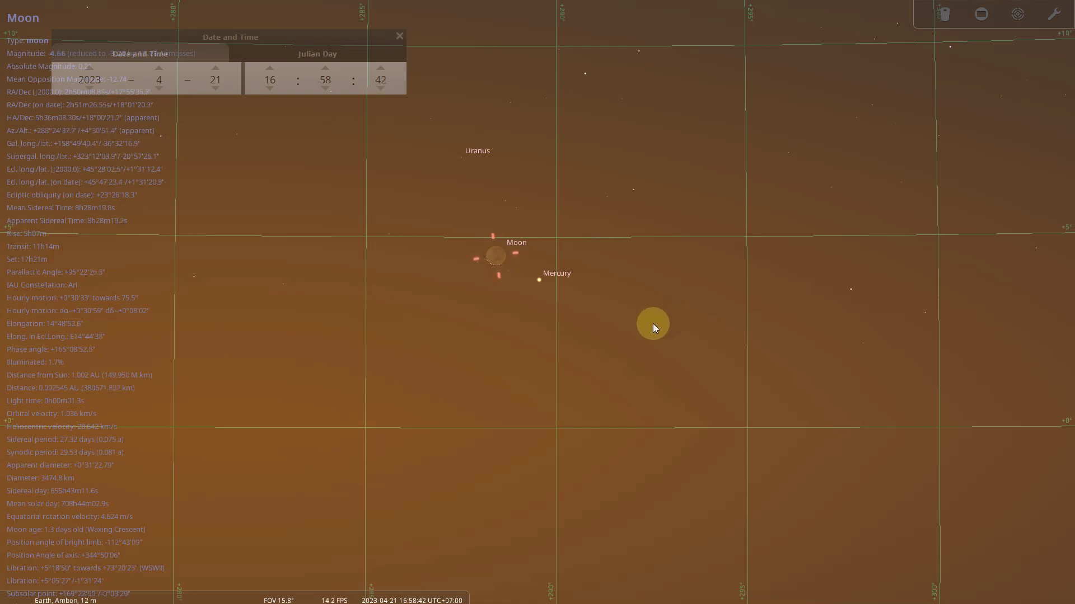
pyautogui.click(619, 286)
pyautogui.moveTo(619, 287); pyautogui.dragTo(652, 318)
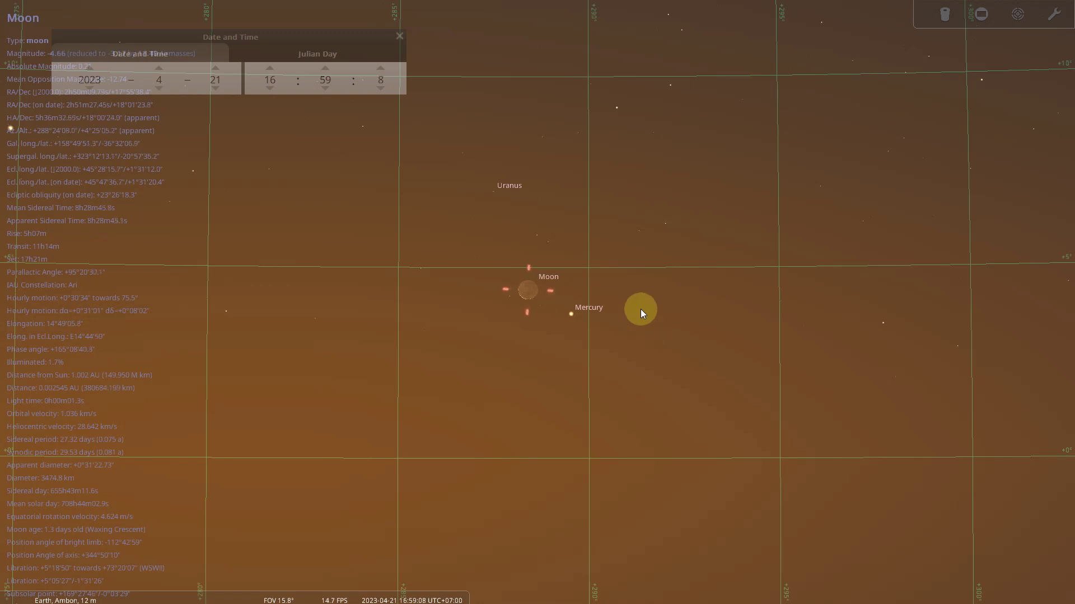
pyautogui.click(272, 34)
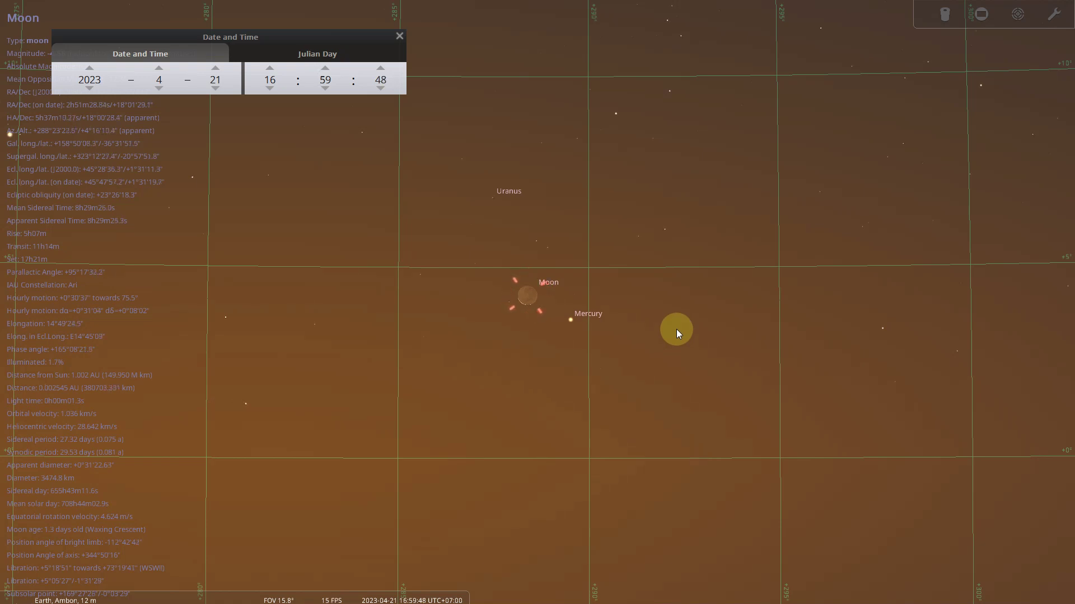
pyautogui.moveTo(681, 191); pyautogui.dragTo(708, 196)
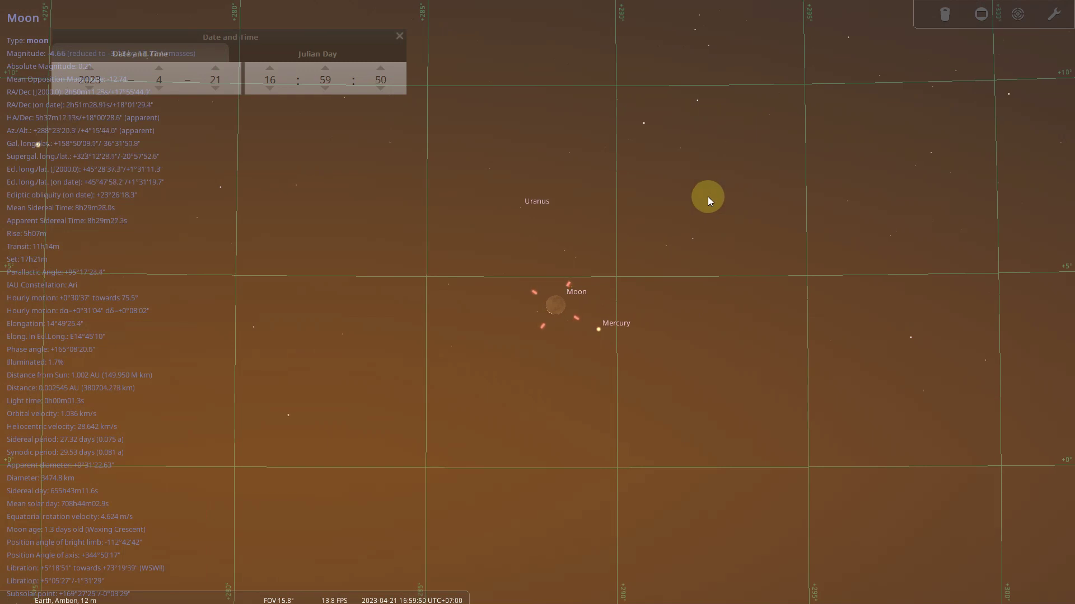
pyautogui.click(315, 39)
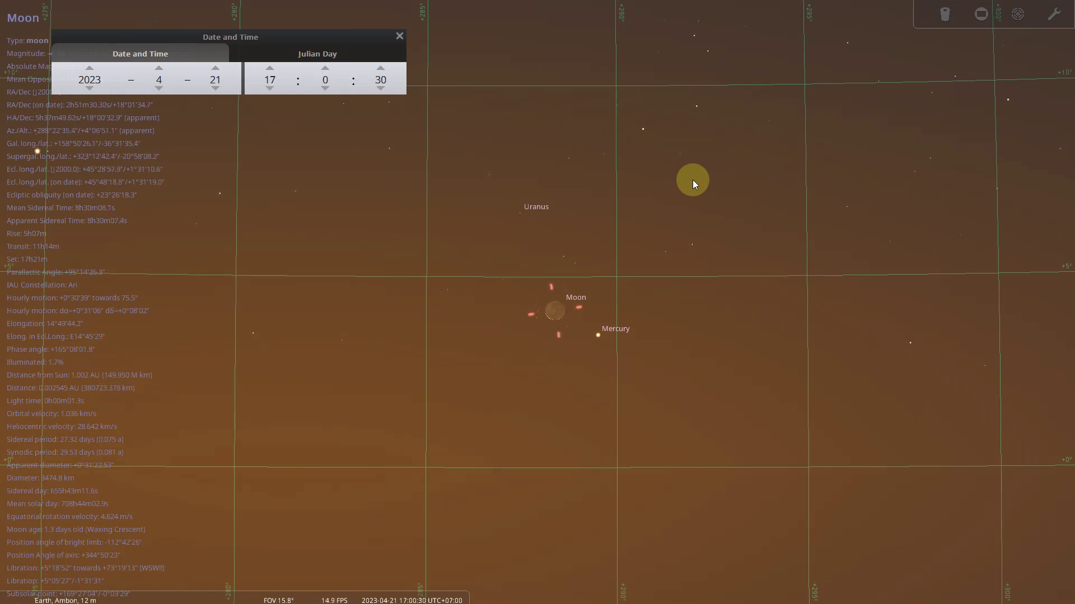
pyautogui.click(736, 207)
pyautogui.moveTo(737, 208); pyautogui.dragTo(684, 202)
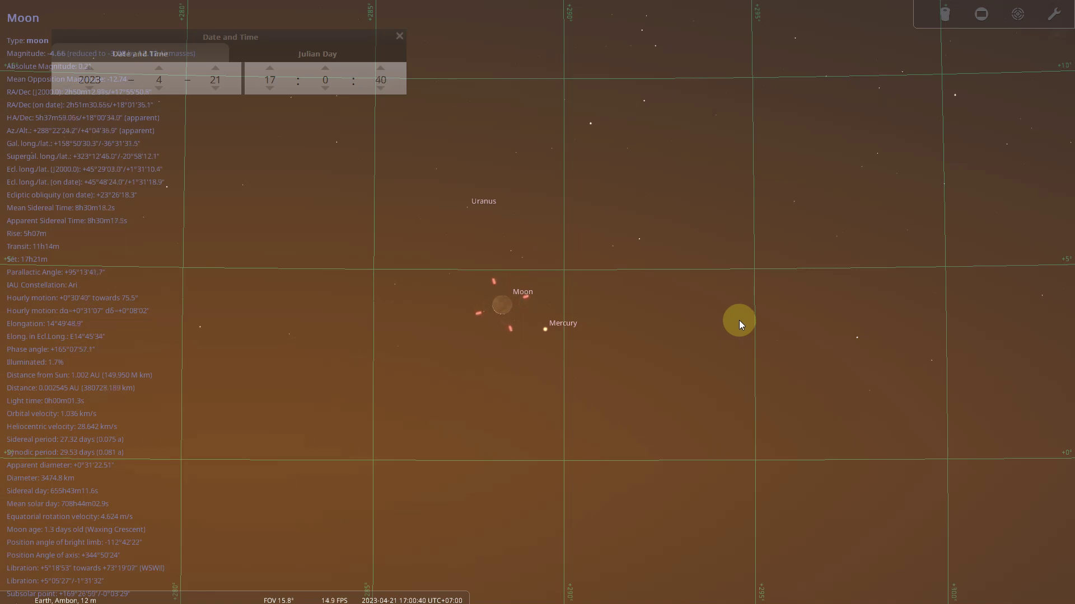
pyautogui.moveTo(738, 319); pyautogui.dragTo(725, 284)
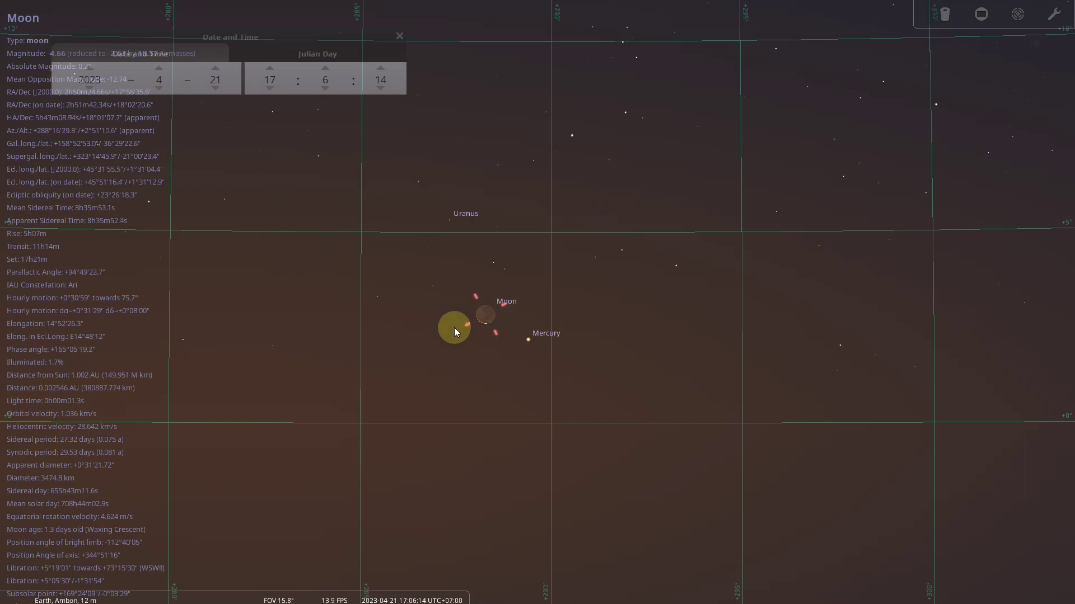
# Inspect the Moon's crescent up close, and compare the Moon's position with nearby Mercury on the azimuthal grid.
pyautogui.scroll(5, 495, 333)
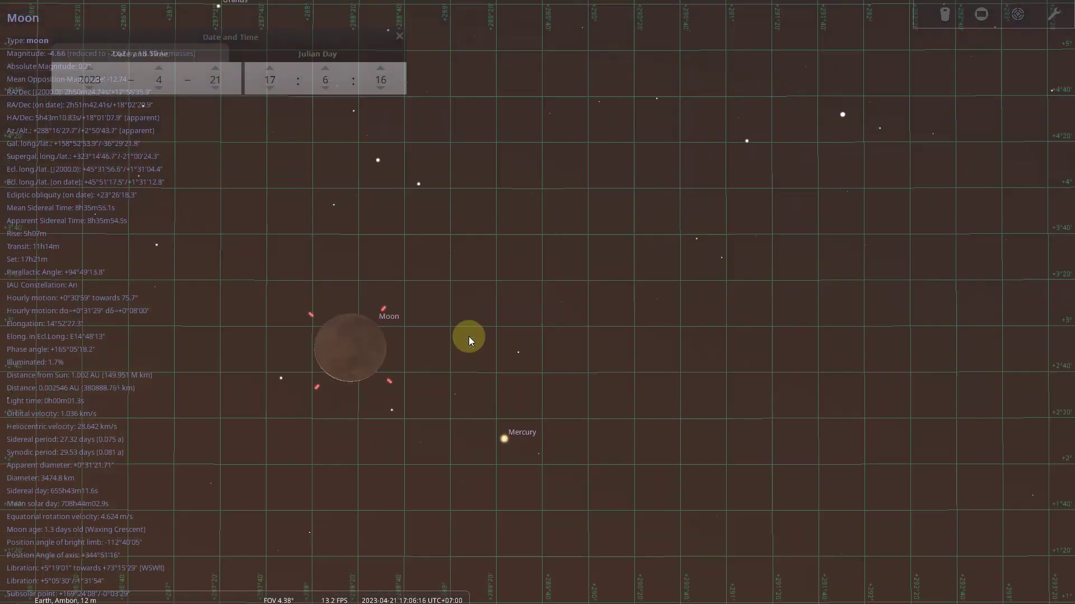
pyautogui.scroll(5, 417, 354)
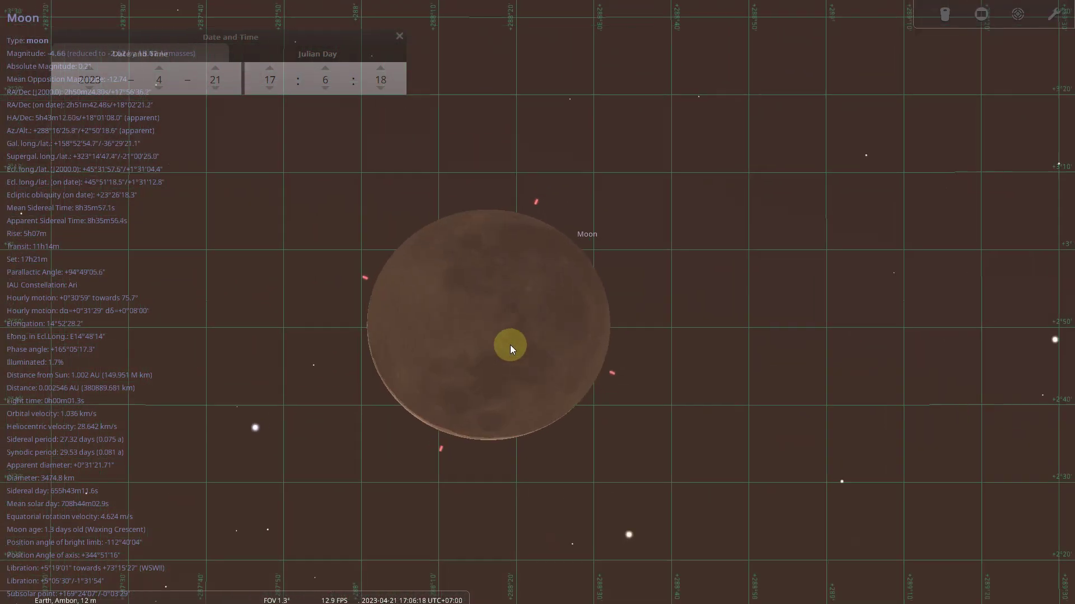
pyautogui.scroll(-5, 612, 310)
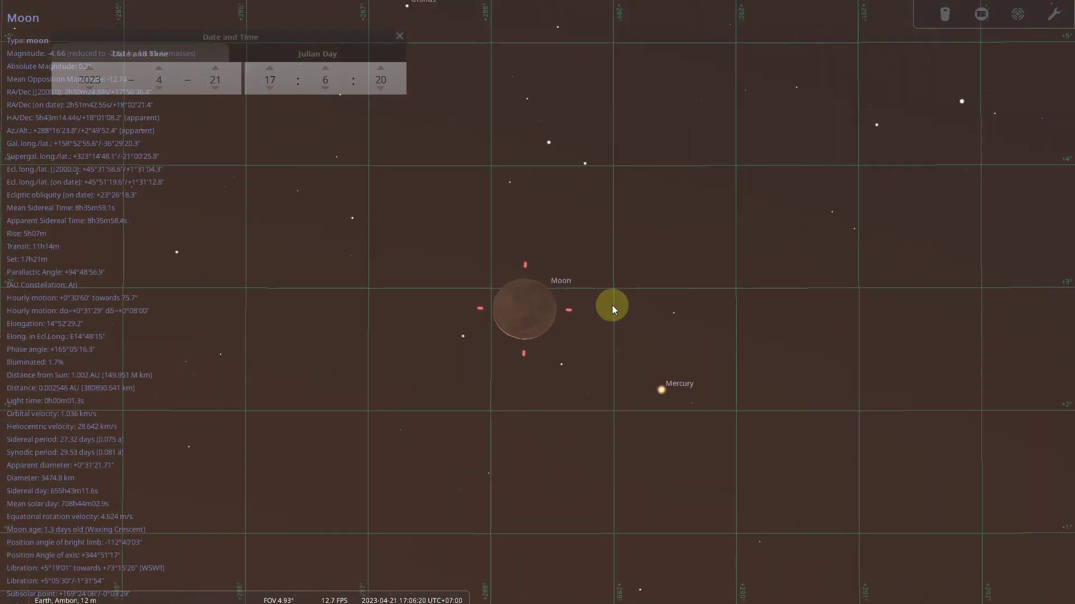
pyautogui.moveTo(644, 271); pyautogui.dragTo(598, 328)
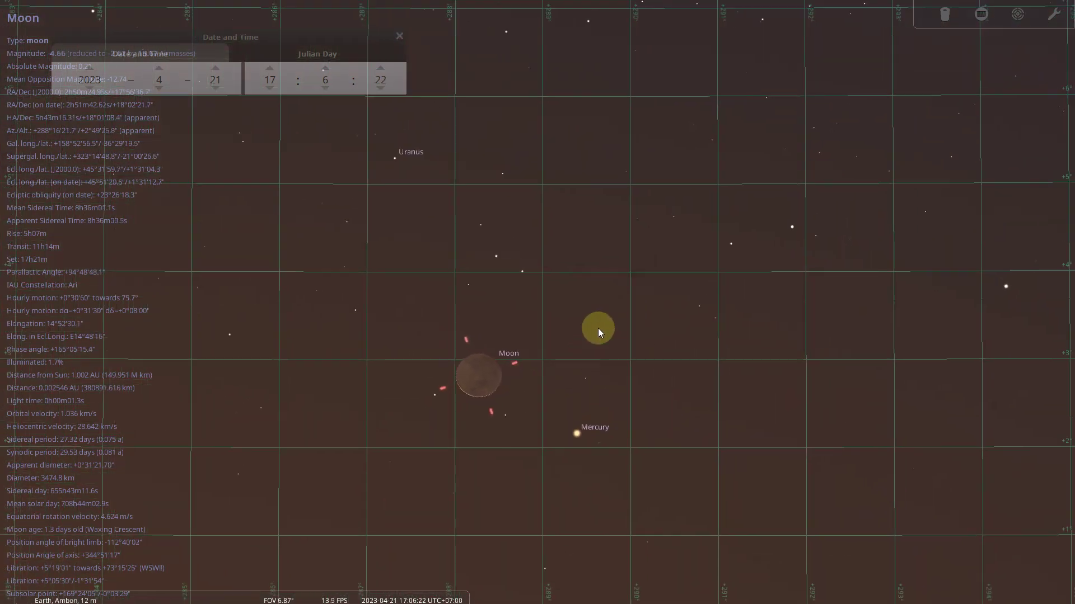
pyautogui.scroll(-2, 597, 318)
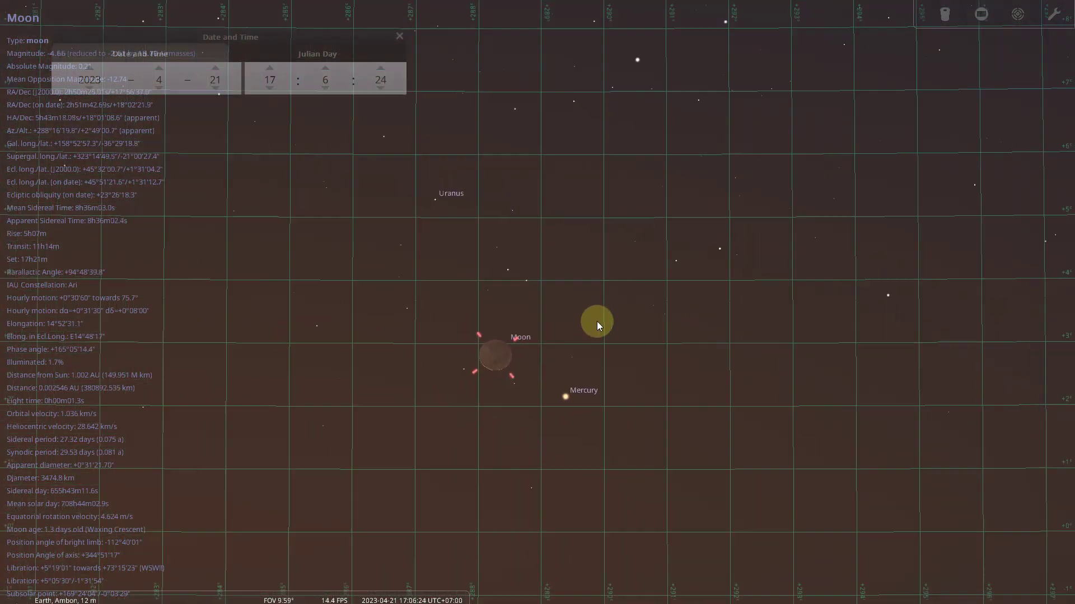
pyautogui.moveTo(579, 272); pyautogui.dragTo(575, 255)
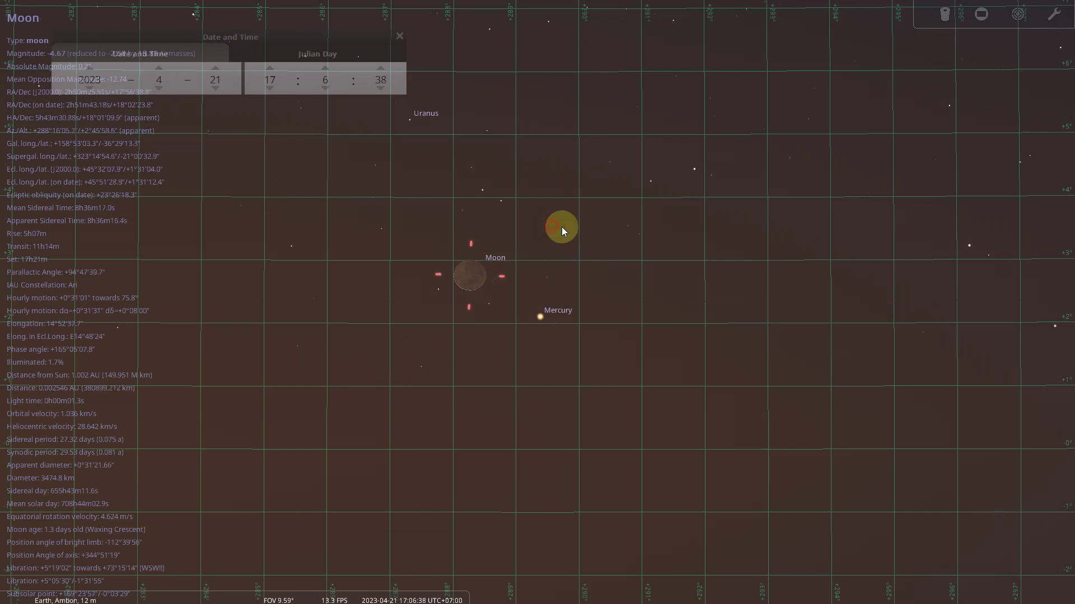
pyautogui.moveTo(562, 227); pyautogui.dragTo(579, 232)
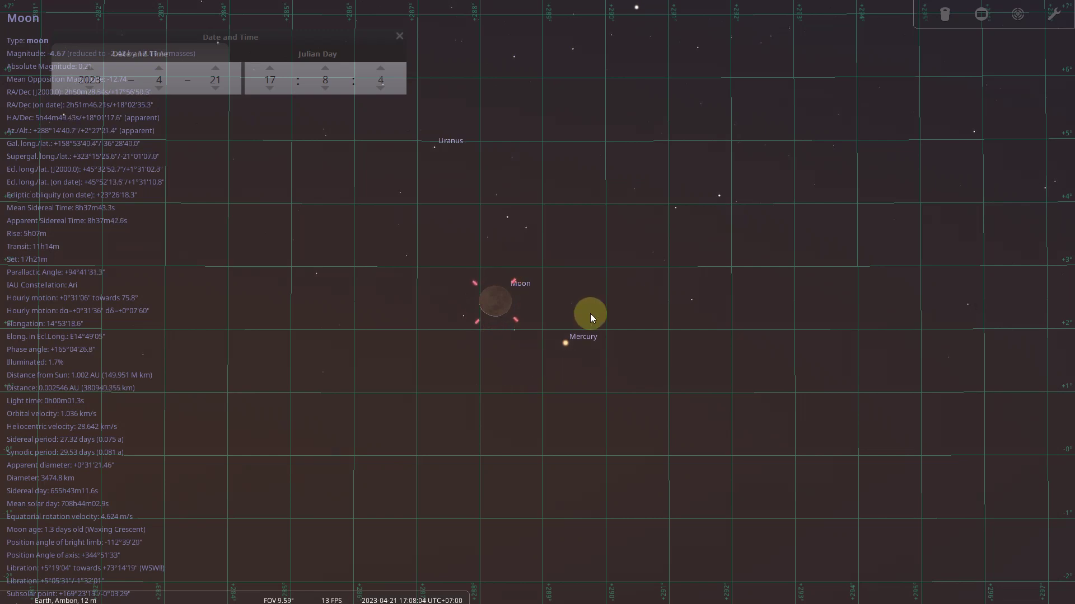
pyautogui.scroll(2, 659, 279)
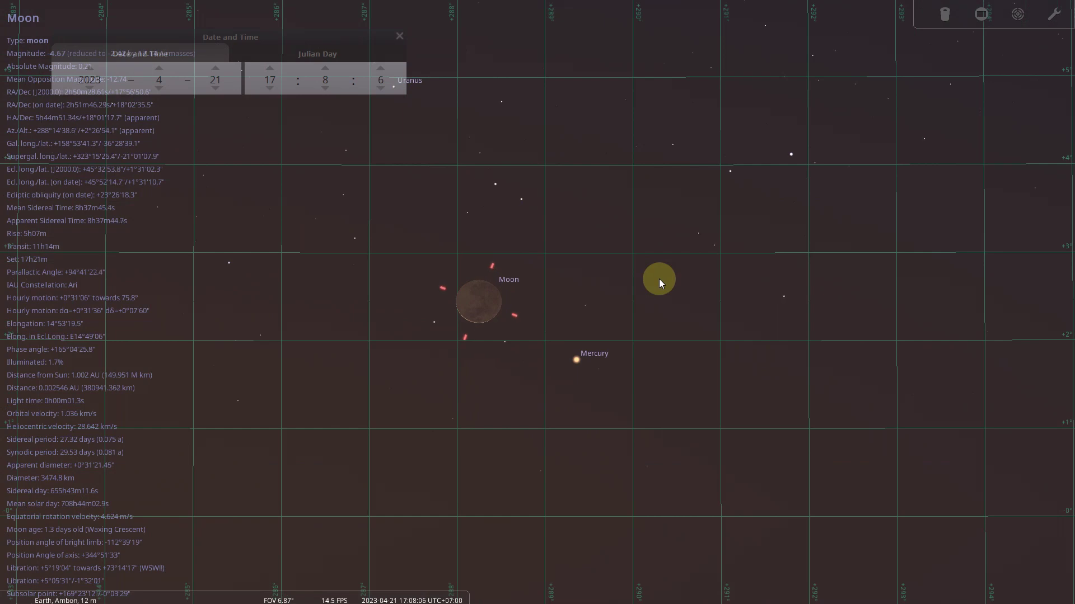